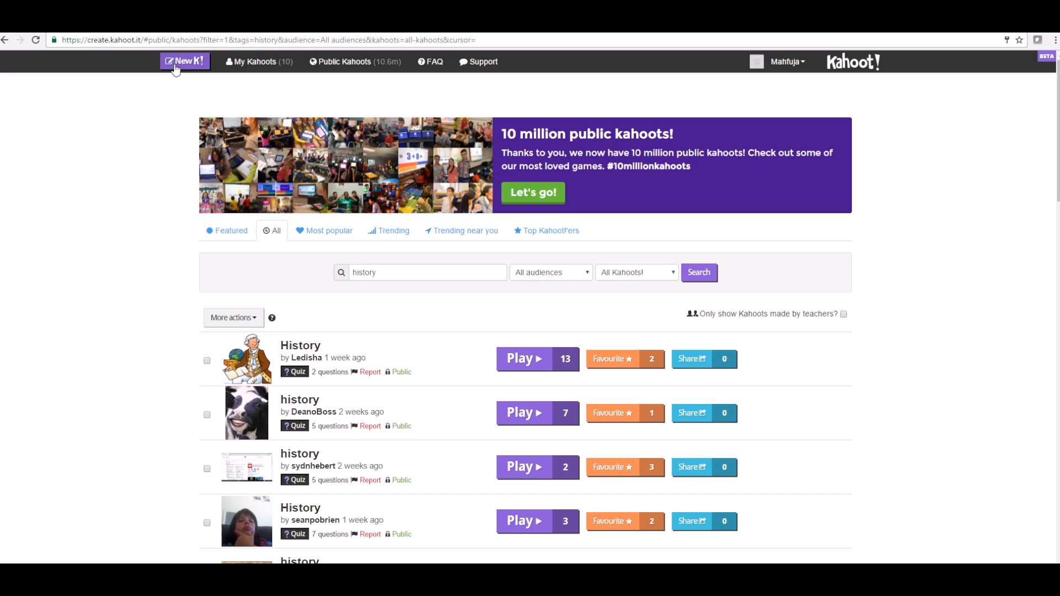
Start a new quiz kahoot and delete the unsaved kahoot instead of restoring it
left_click(175, 65)
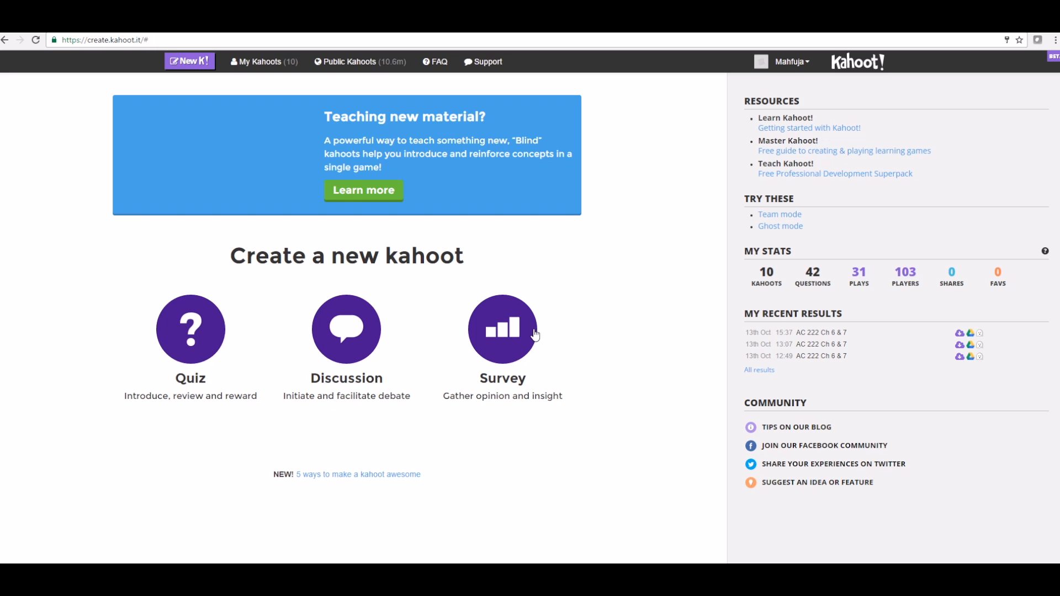
left_click(194, 356)
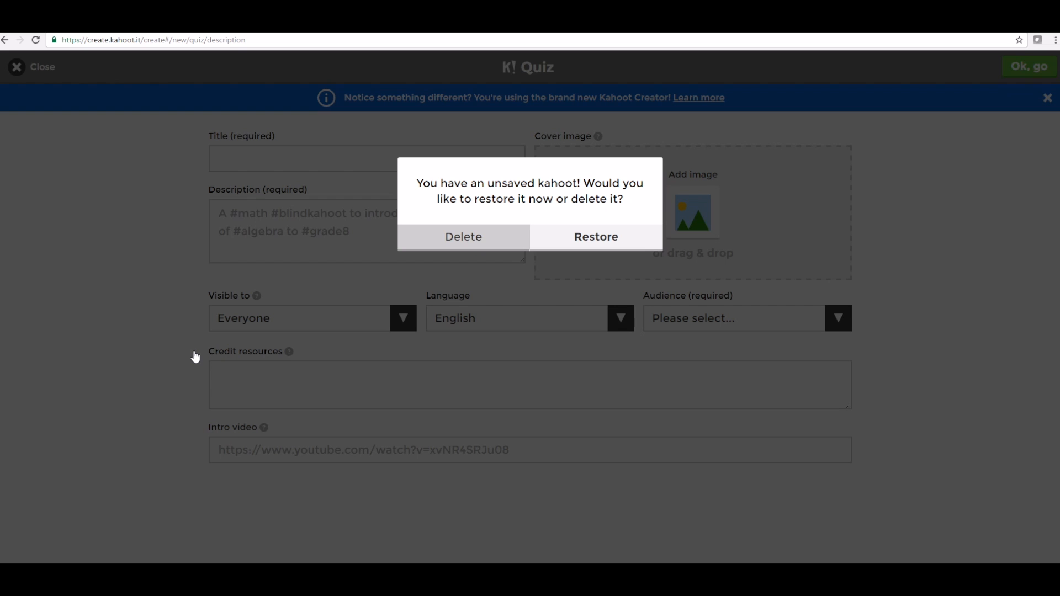
left_click(493, 237)
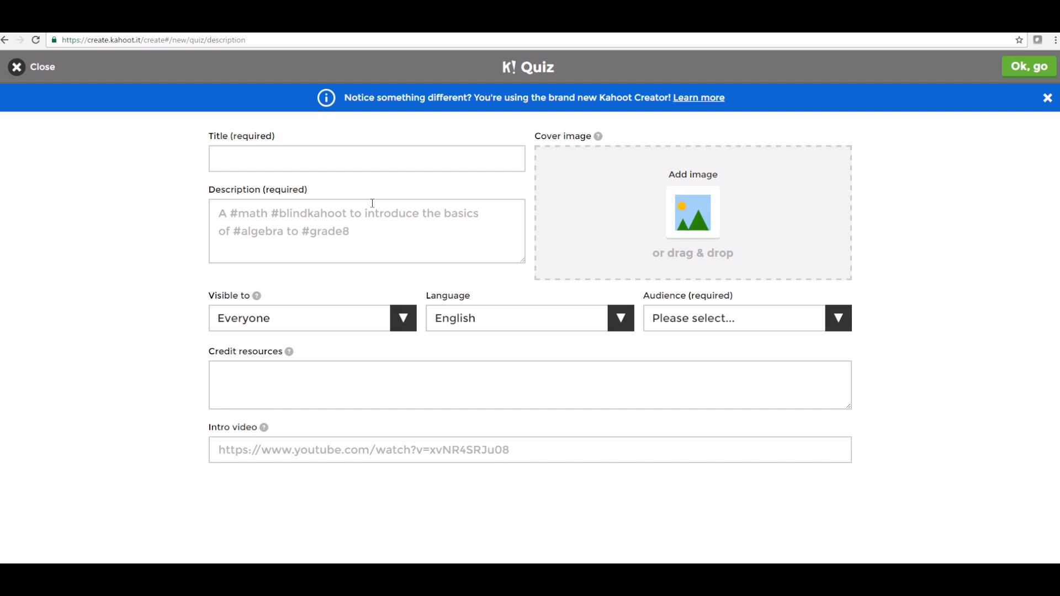
Title the quiz "Mock Quiz" and enter "For Summer Institute 2016" as its description
left_click(369, 159)
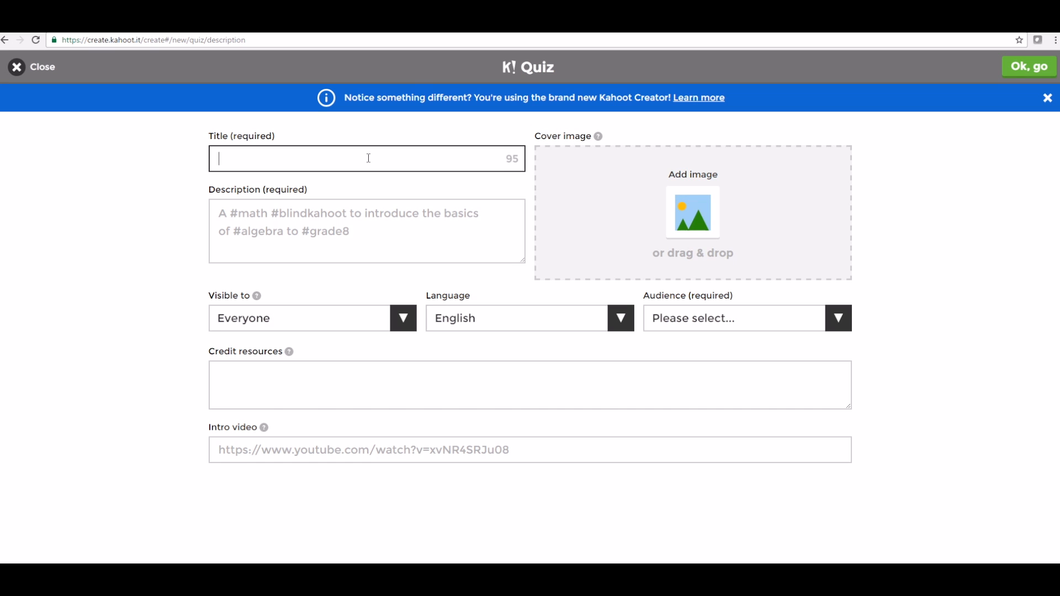
type("Mock Quiz")
left_click(283, 228)
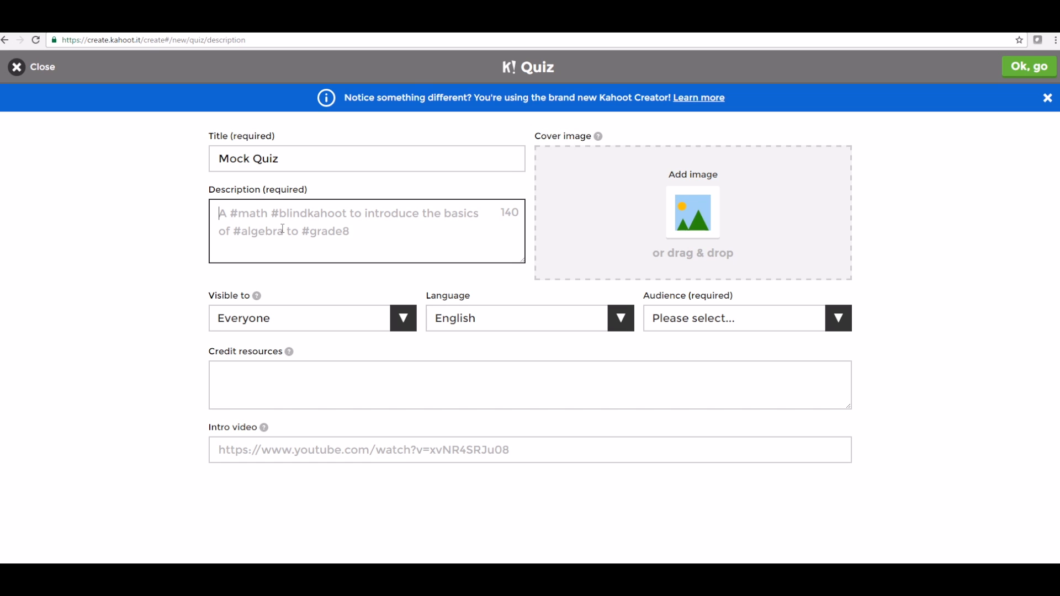
type("For ")
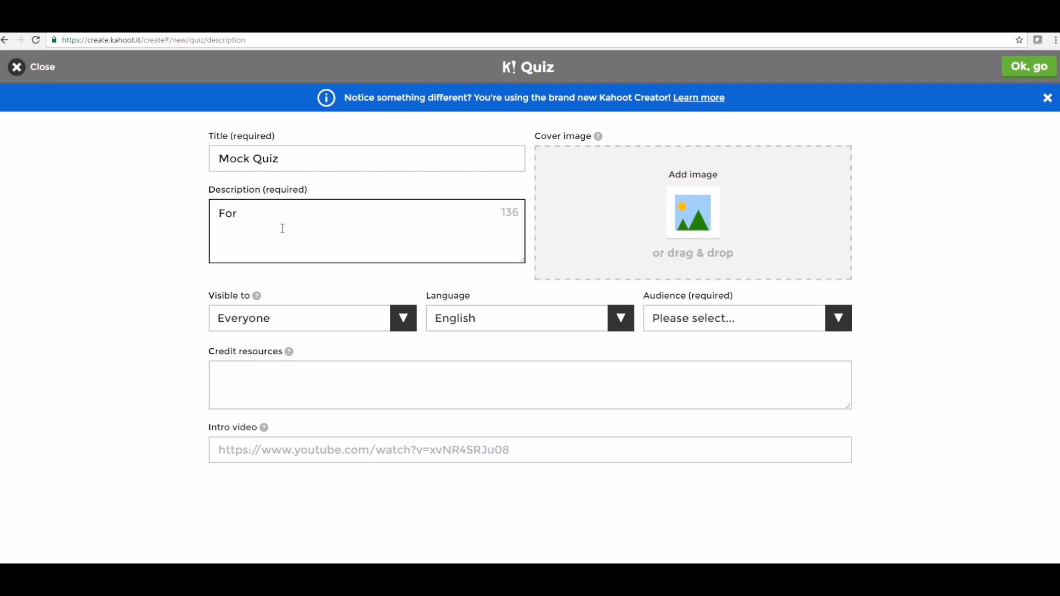
type("Summer Institute ")
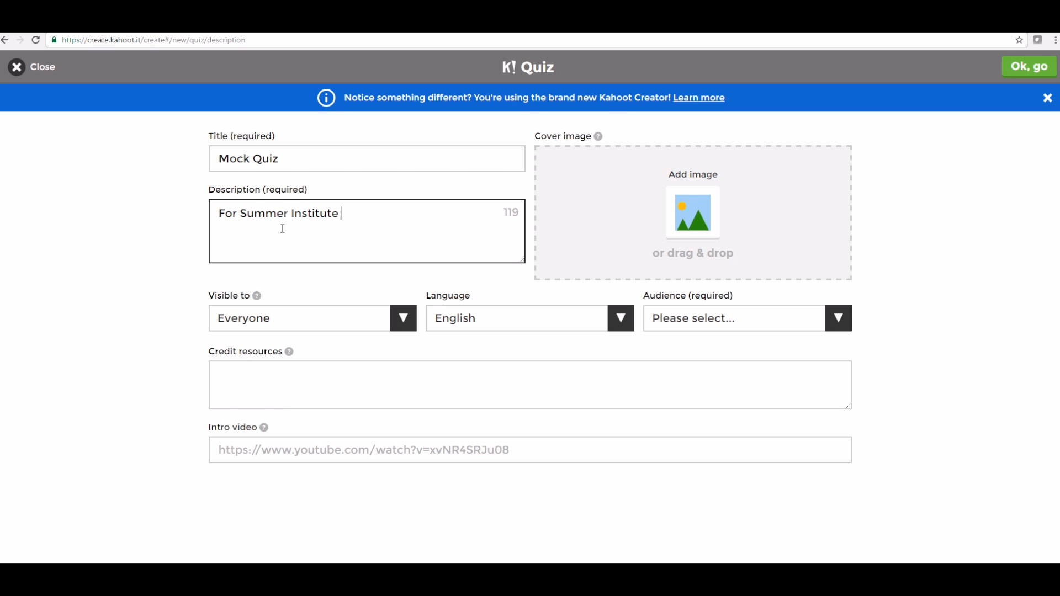
type("201")
key("BackSpace")
type("2016")
Keep the quiz visible to Everyone in English and set its audience to University
left_click(401, 327)
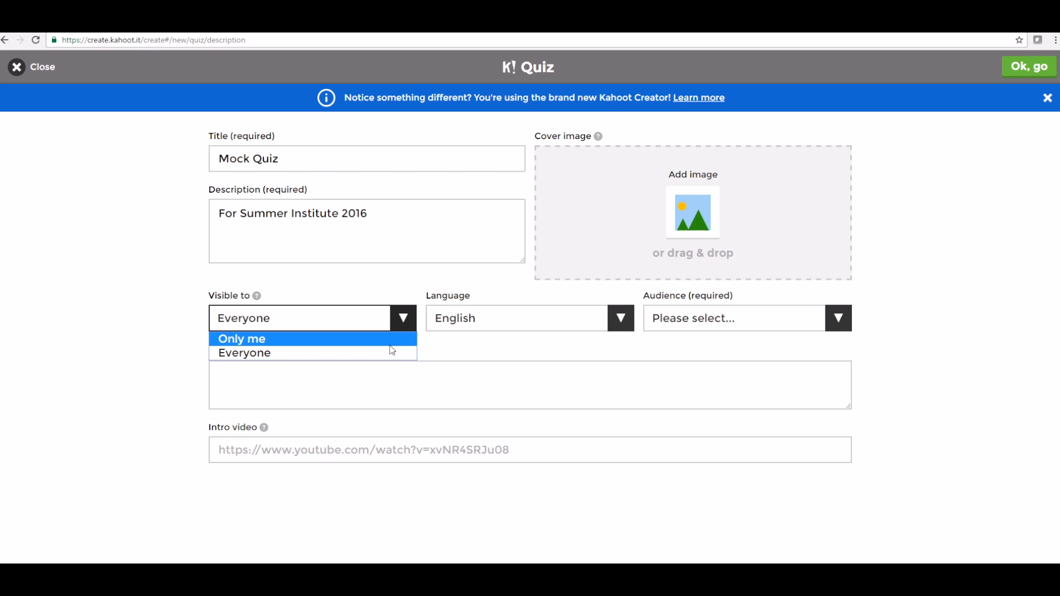
left_click(391, 353)
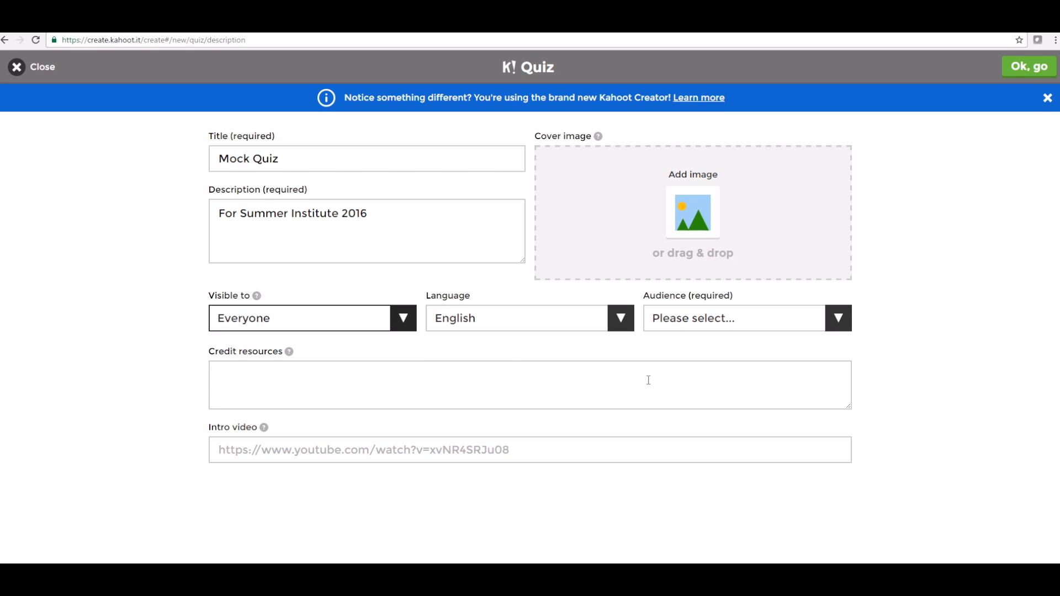
left_click(630, 330)
left_click(628, 329)
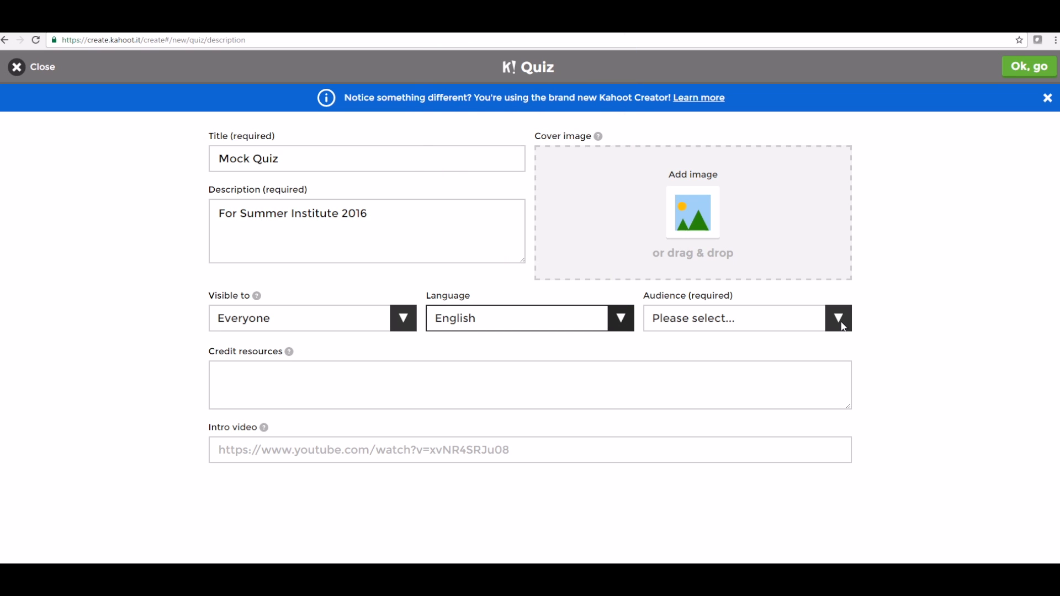
left_click(843, 326)
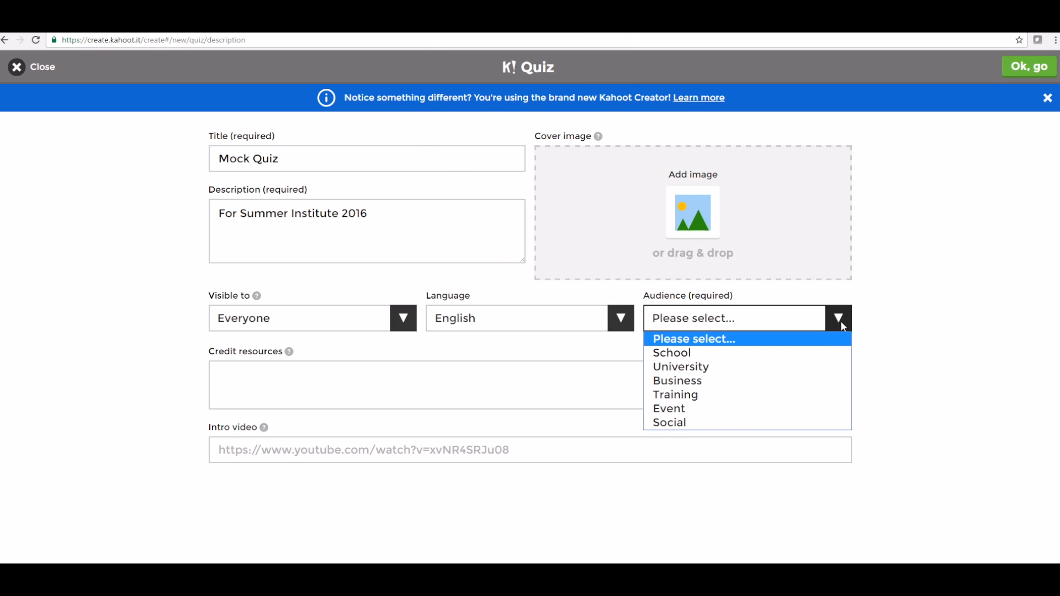
left_click(704, 368)
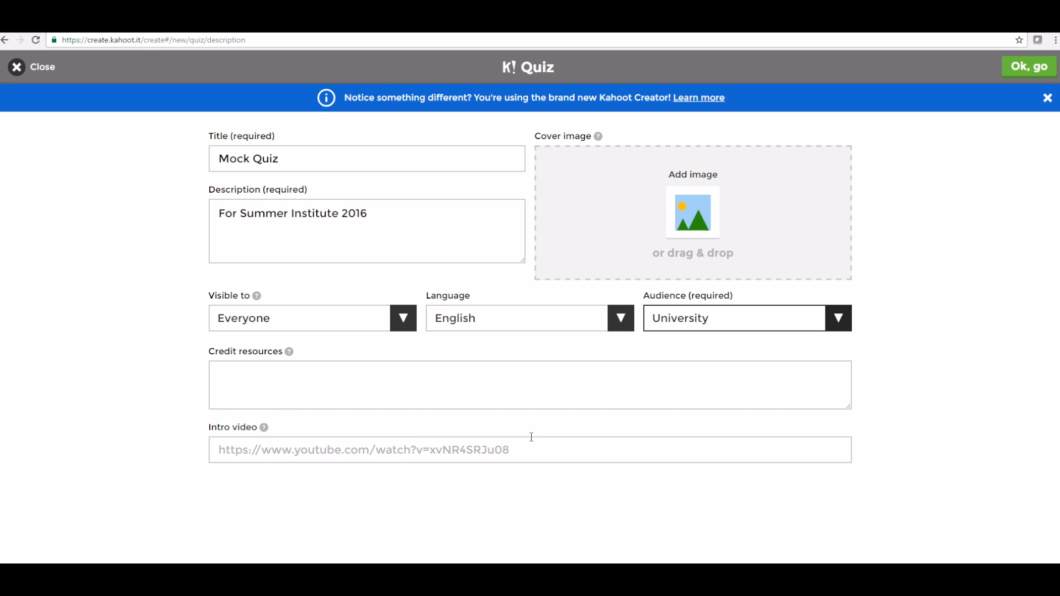
Add the image "pic SHU" from the Desktop folder as the quiz's cover image
left_click(692, 219)
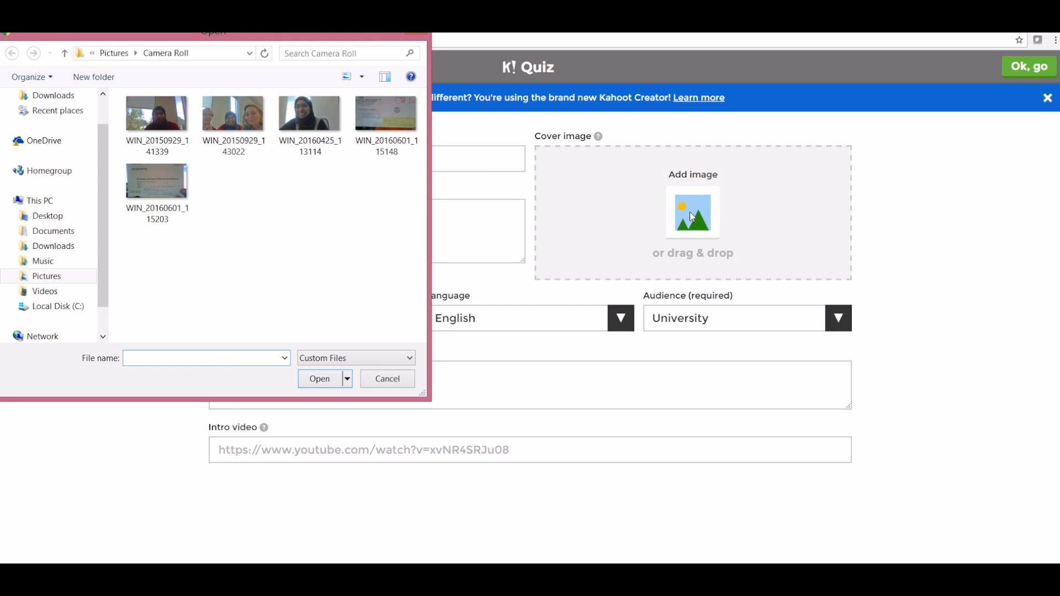
left_click(47, 216)
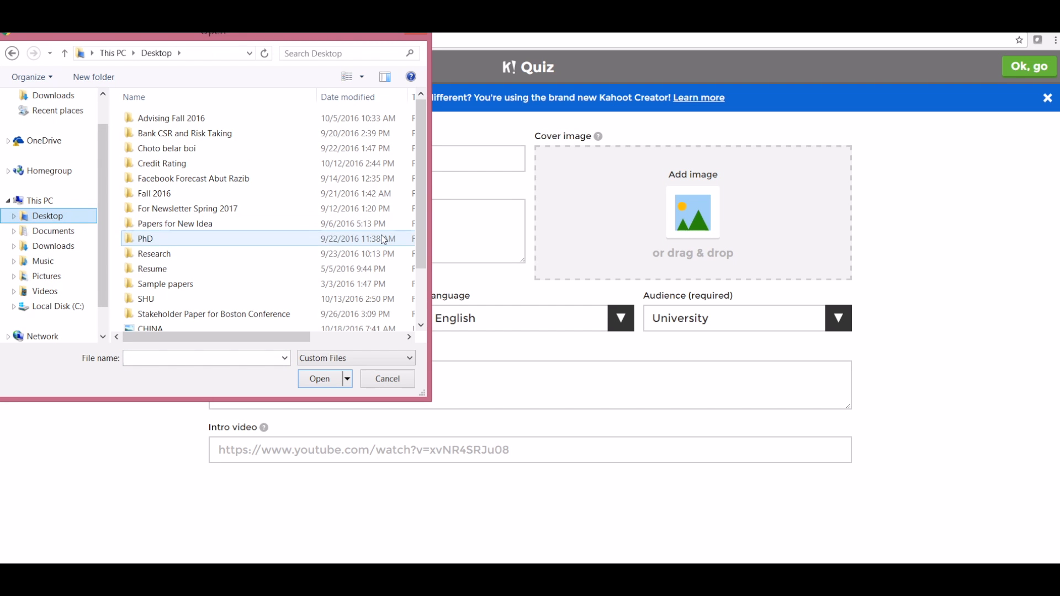
left_click_drag(422, 201, 421, 259)
left_click(161, 293)
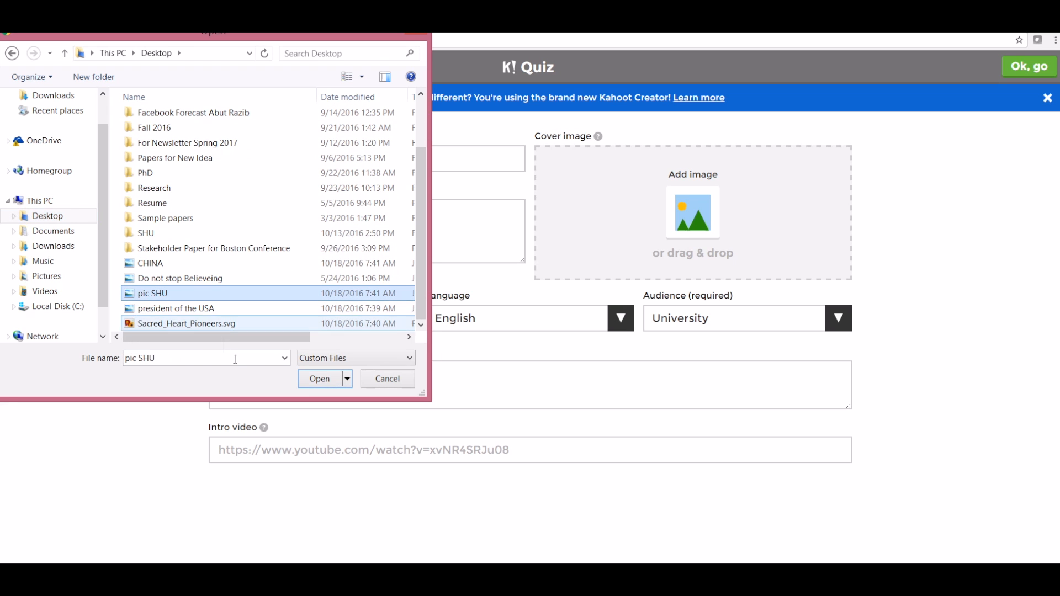
left_click(310, 379)
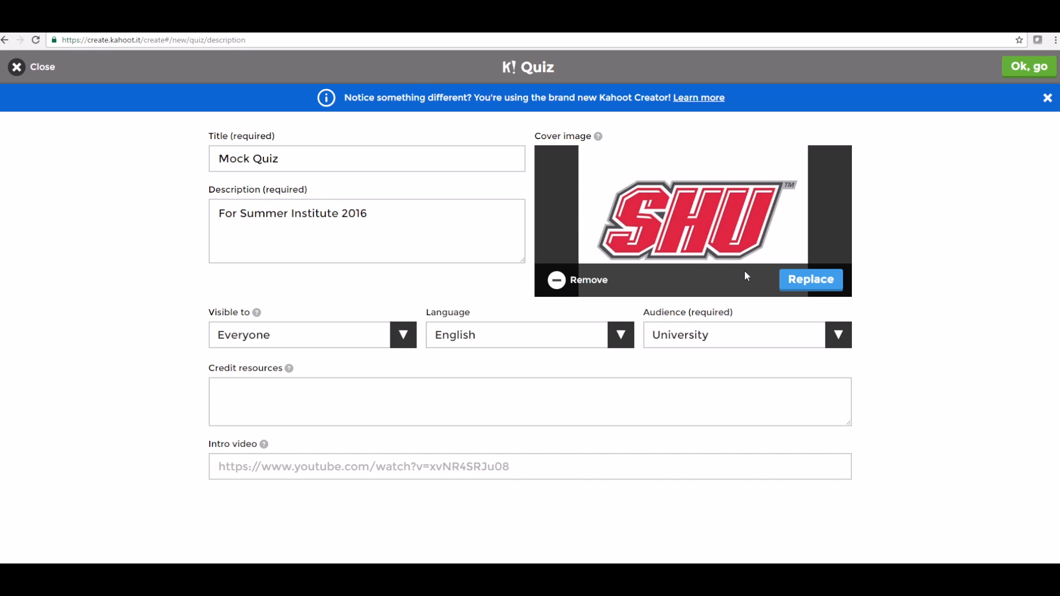
left_click(795, 283)
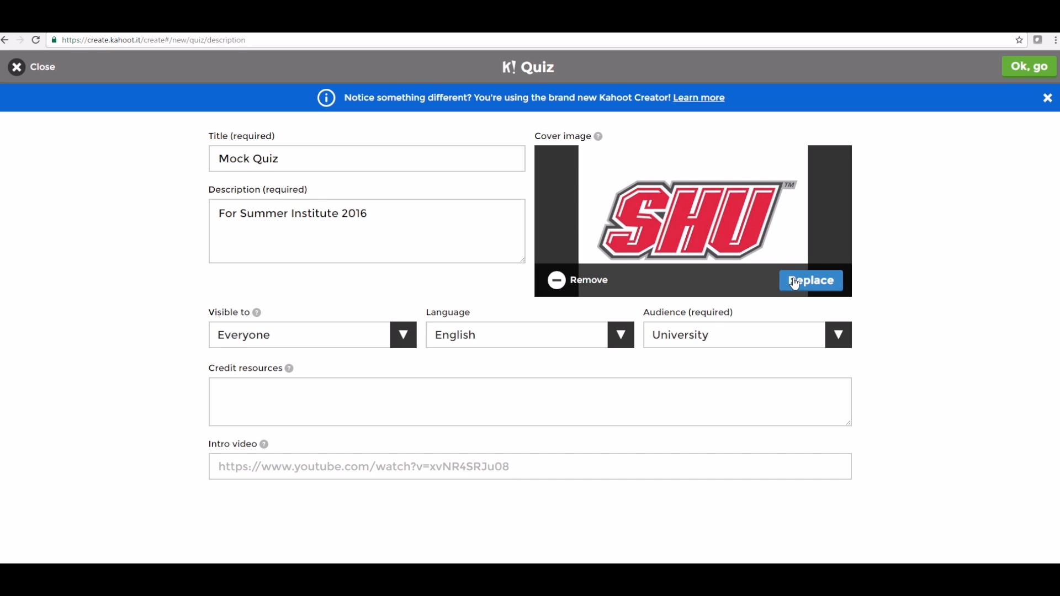
left_click(799, 283)
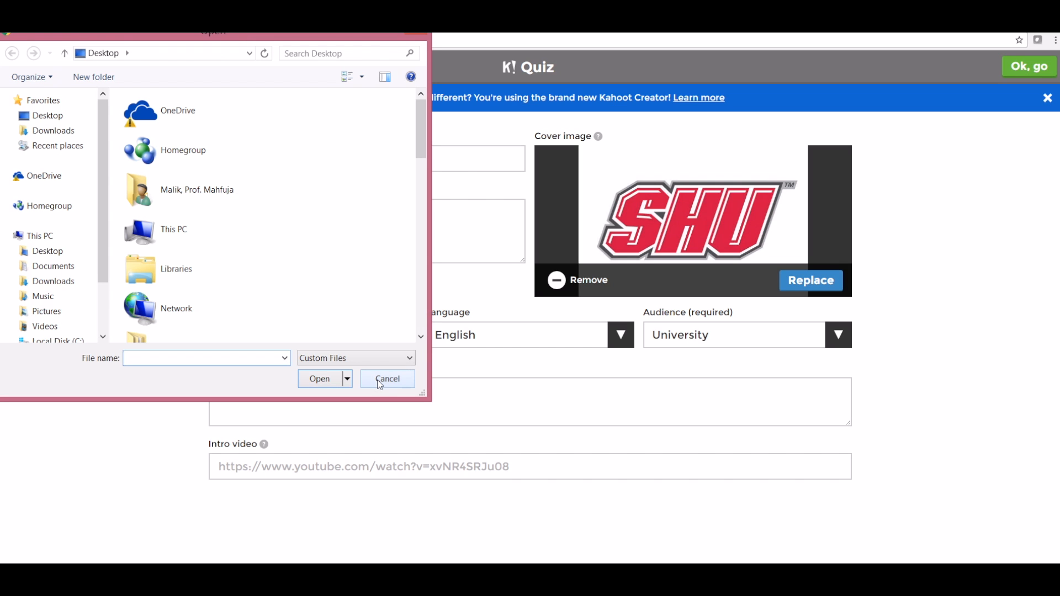
left_click(398, 385)
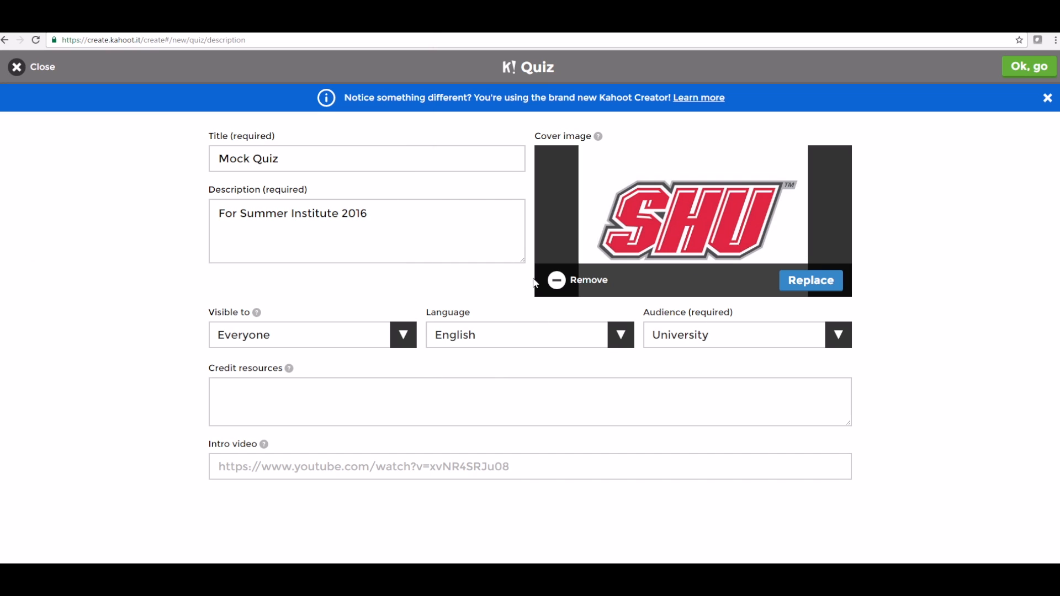
Accept the quiz description and add a first question, leaving points awarded for it
left_click(1019, 77)
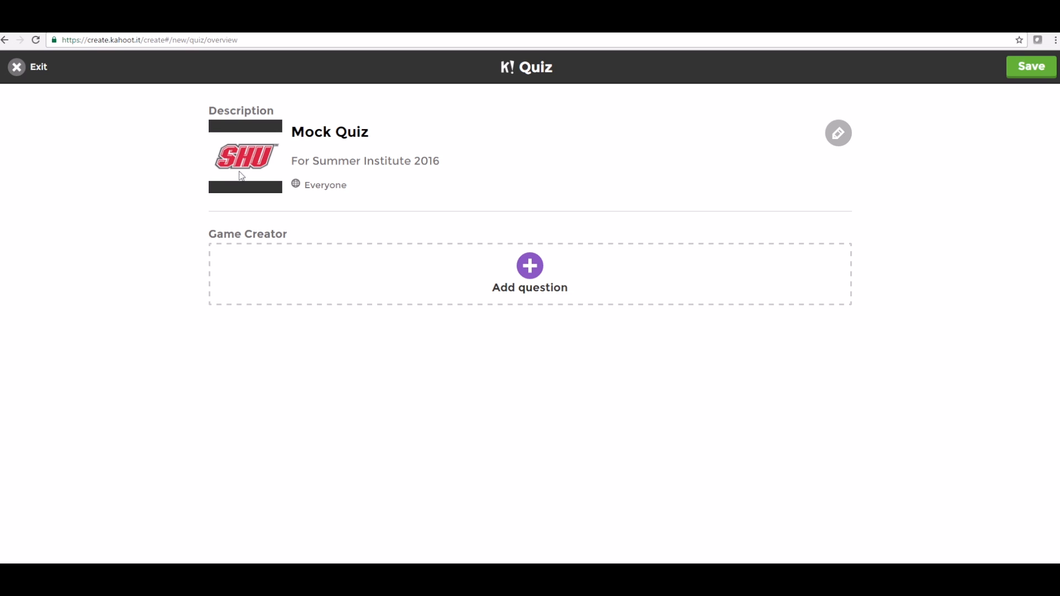
left_click(534, 269)
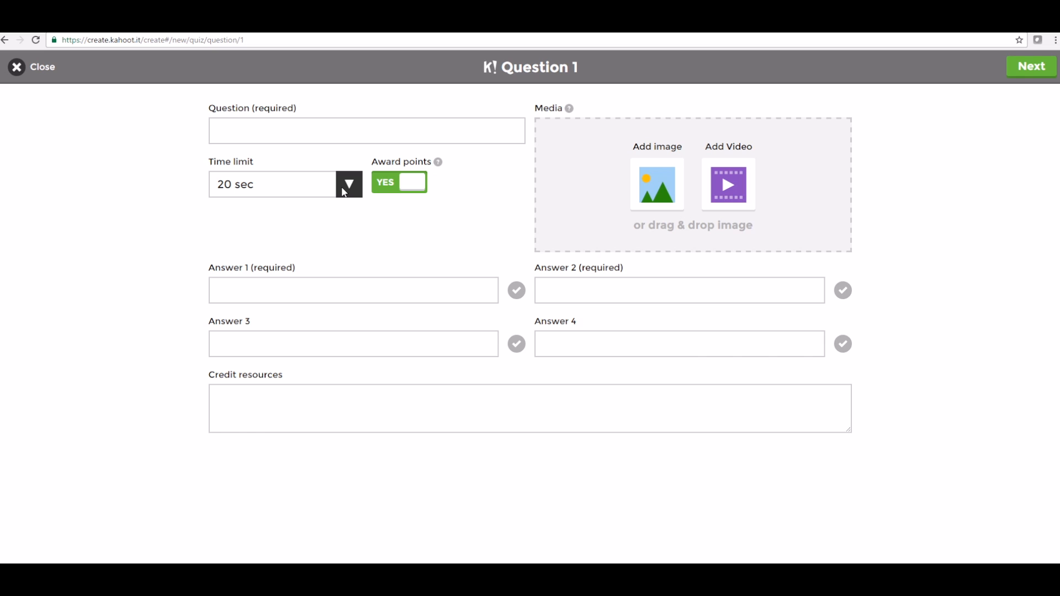
left_click(416, 185)
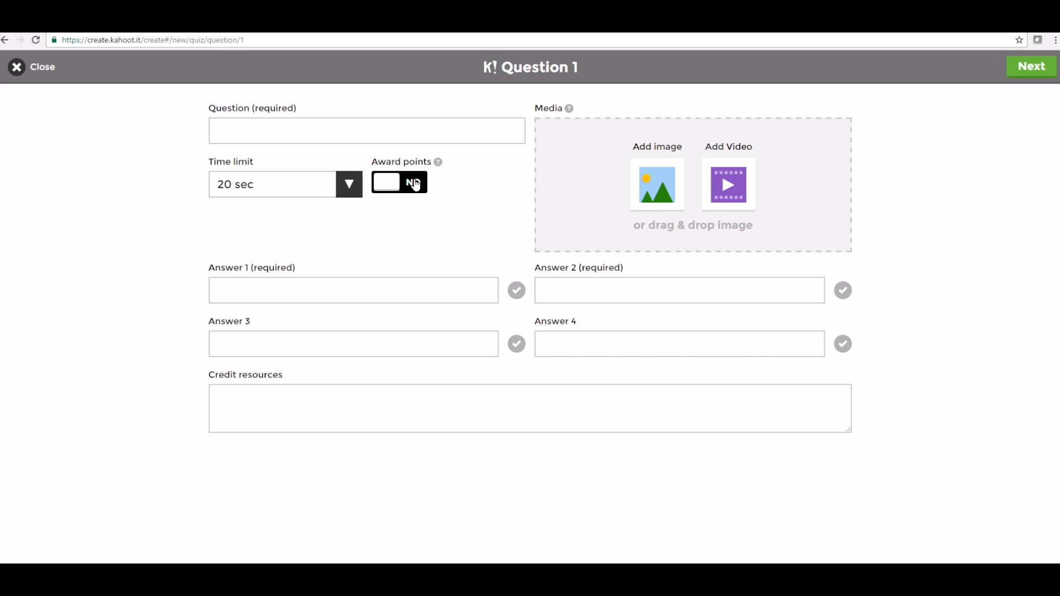
left_click(416, 185)
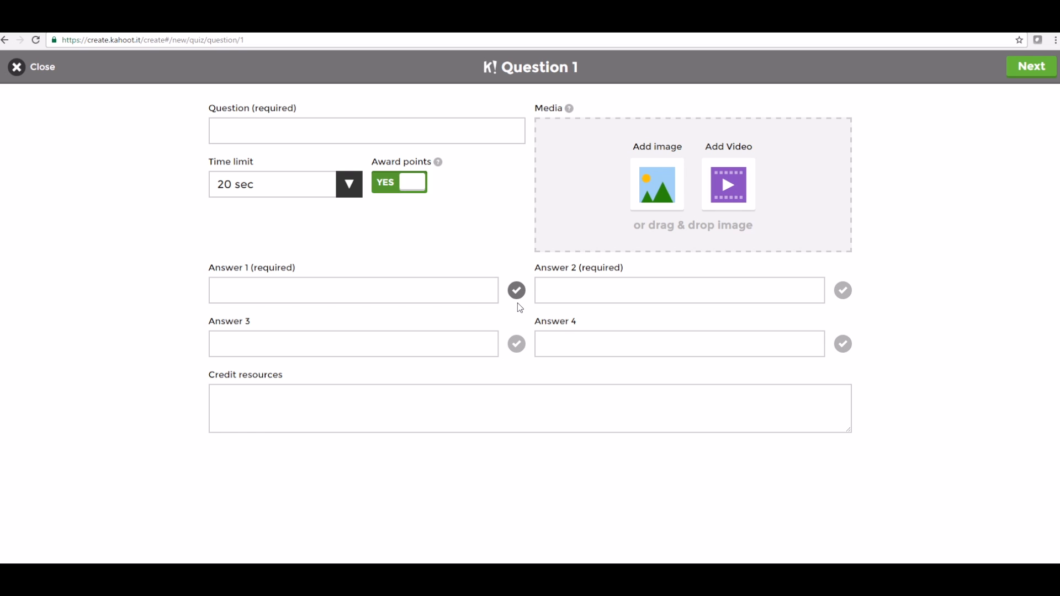
Enter the question "Who is the first president of the United States?" and set its time limit to 30 sec
left_click(276, 129)
type("Who")
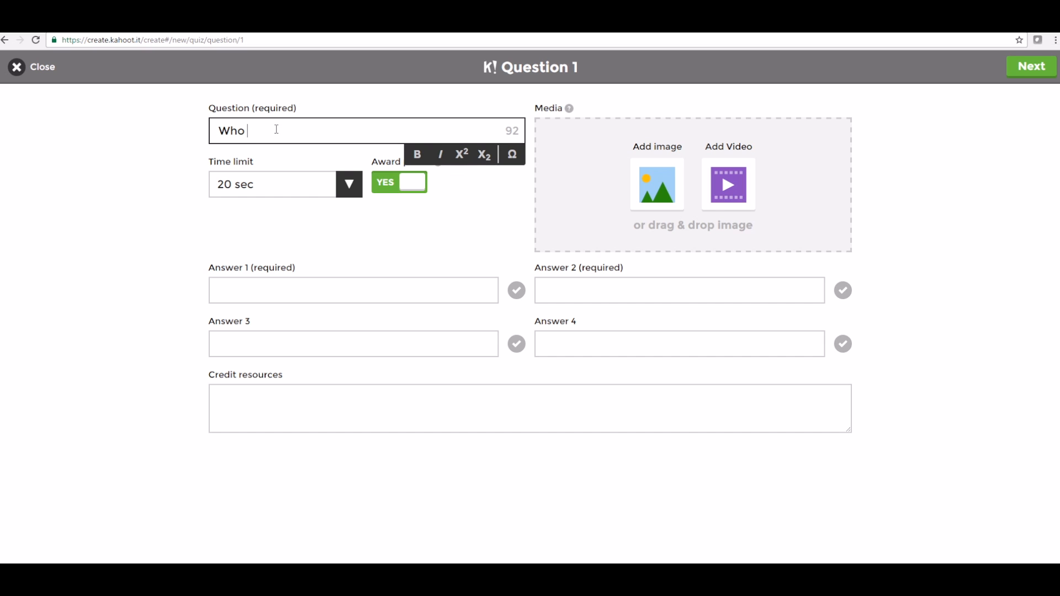
type(" is the first president of the United ")
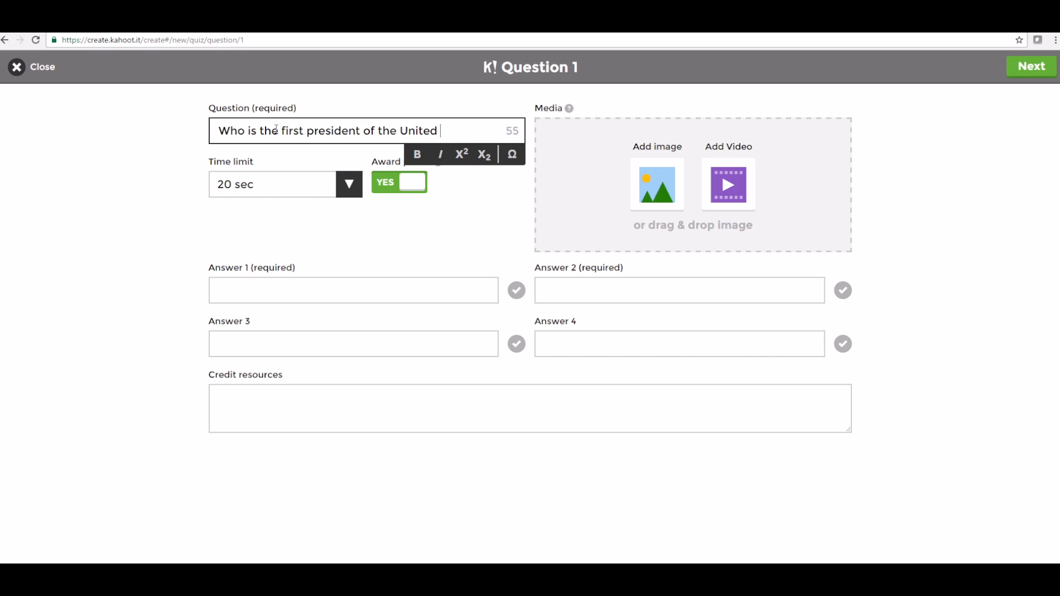
type("States ?")
left_click(349, 189)
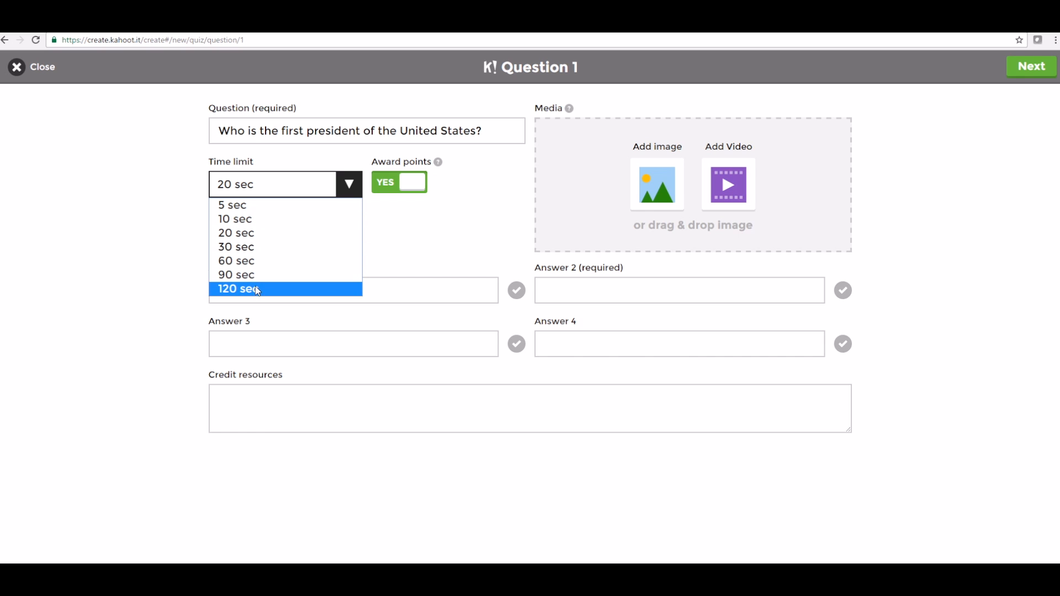
left_click(260, 247)
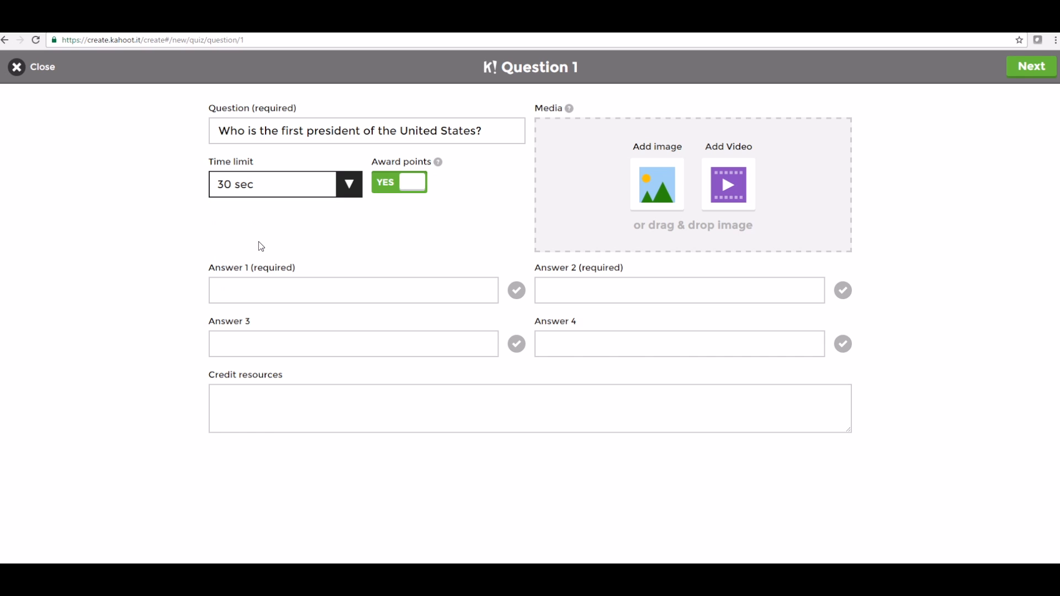
Enter "Barack Obama" as answer 1 and "George Washington" as answer 2
left_click(392, 293)
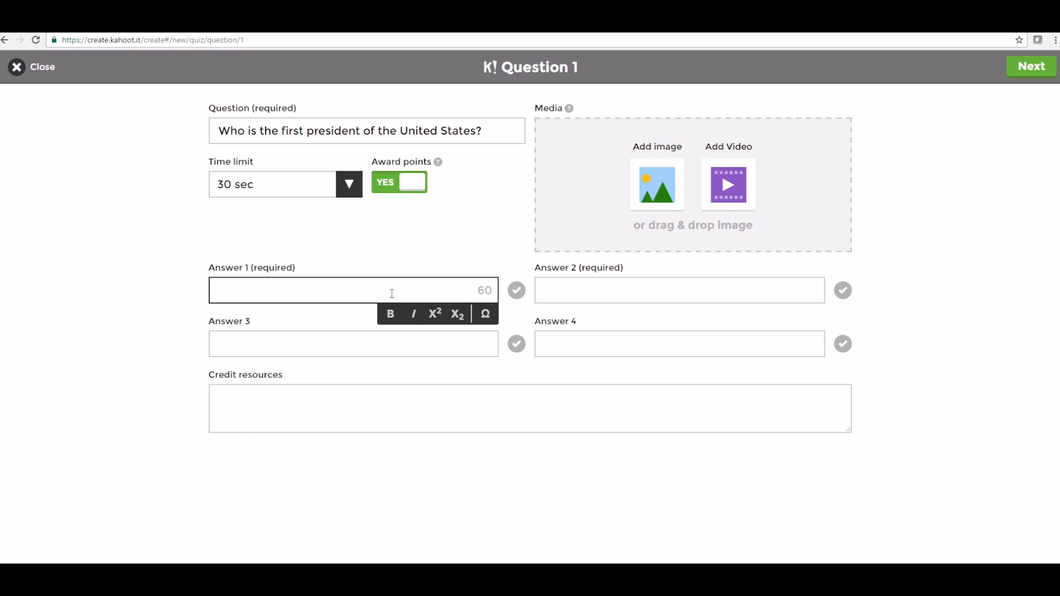
type("Barack B")
key("BackSpace")
type("Obama")
left_click(578, 283)
type("George Washinton")
left_click(632, 290)
type("g")
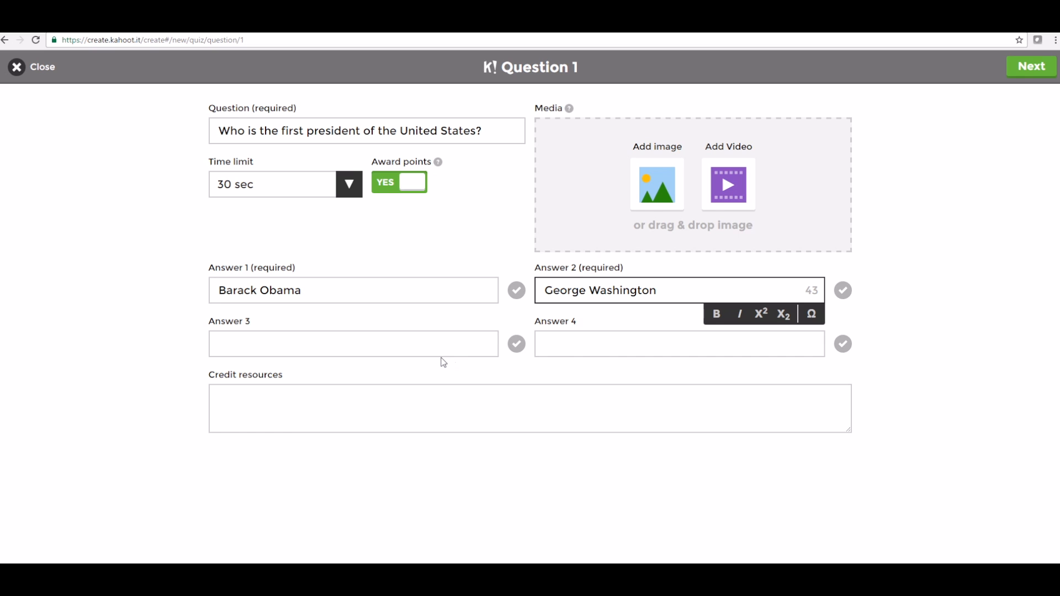
Enter "Jimmy Carter" as answer 3 and "Ronald Reagan" as answer 4, and mark George Washington as the correct answer
left_click(437, 345)
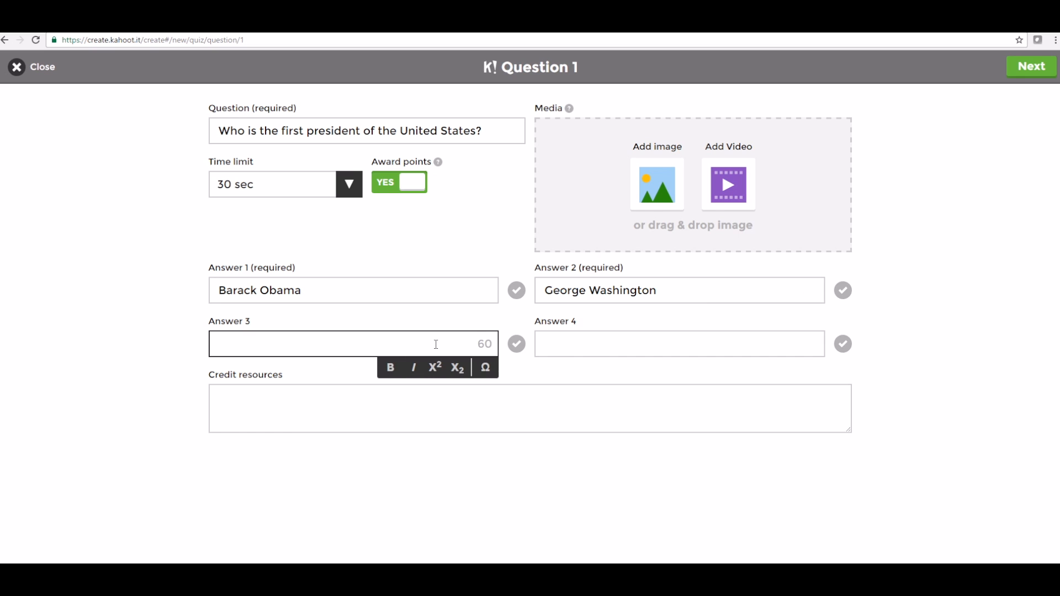
type("Jimmy Carter")
left_click(591, 338)
type("Ron")
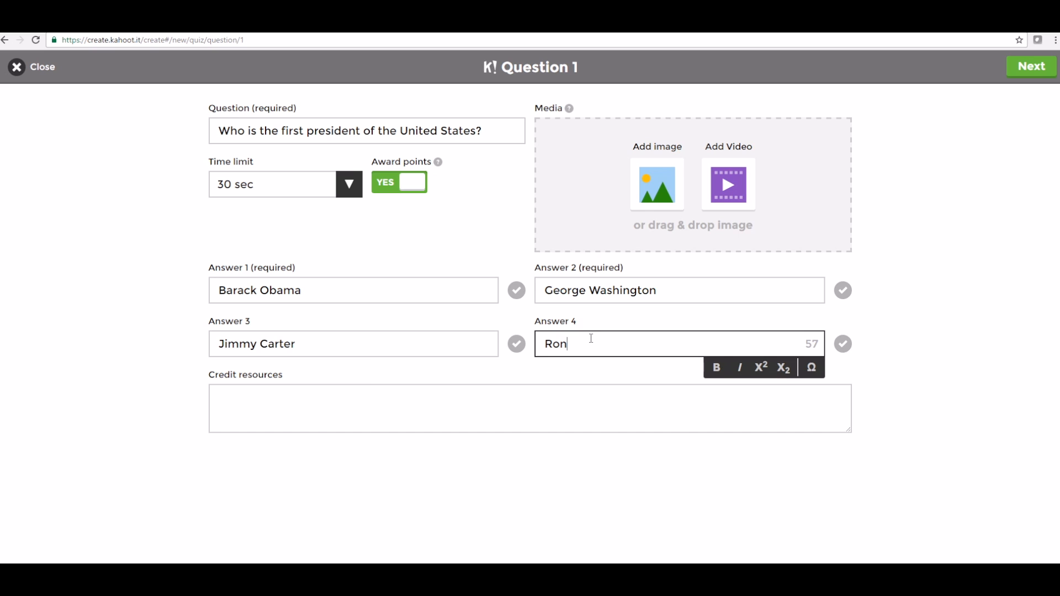
type("ald Reagan")
left_click(845, 293)
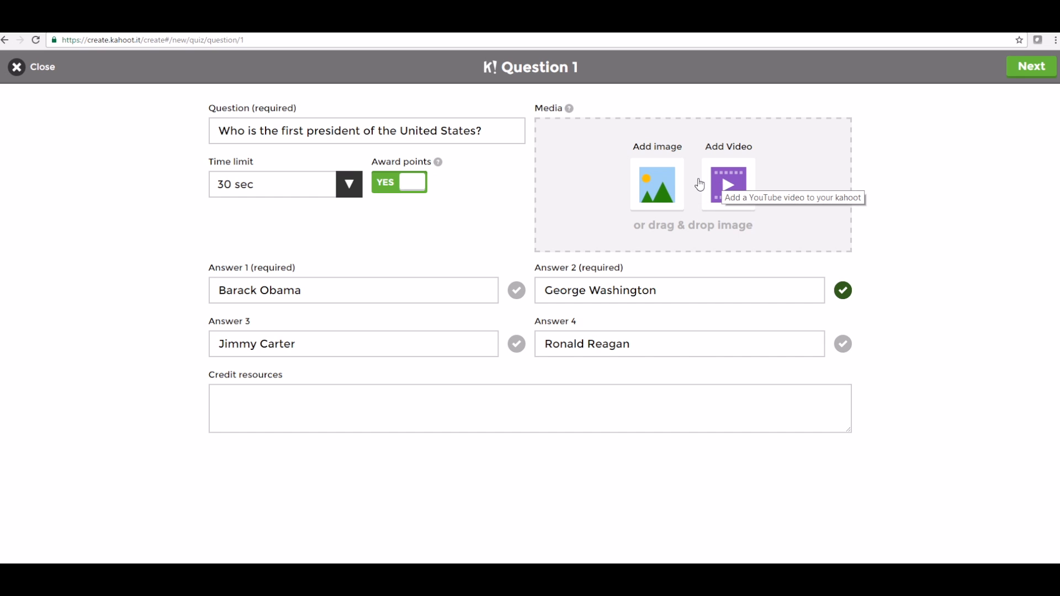
Add the image "president of the USA" from the Desktop as the question's media
left_click(666, 183)
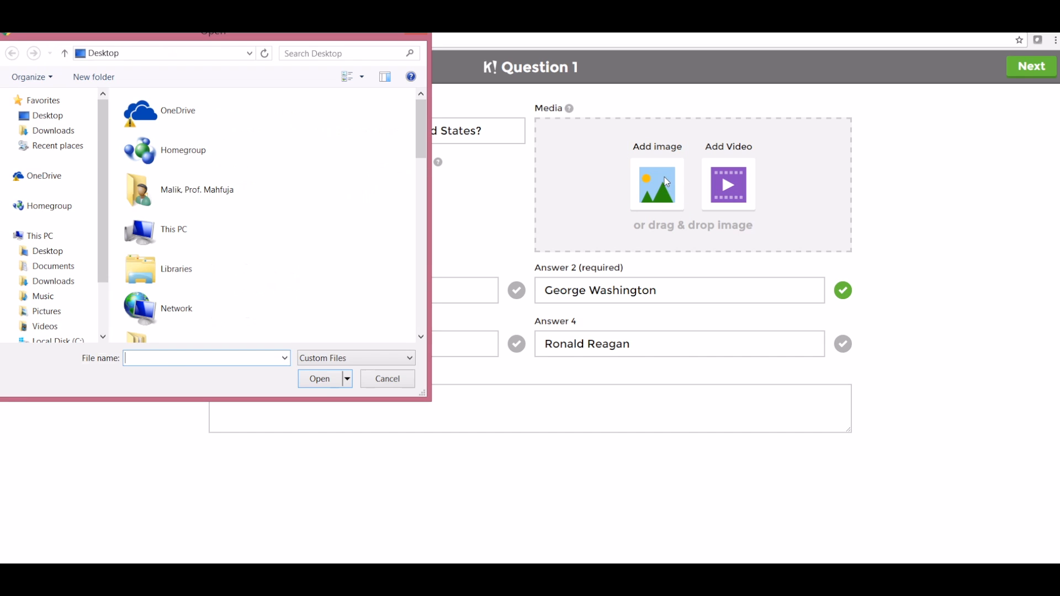
left_click_drag(423, 135, 422, 314)
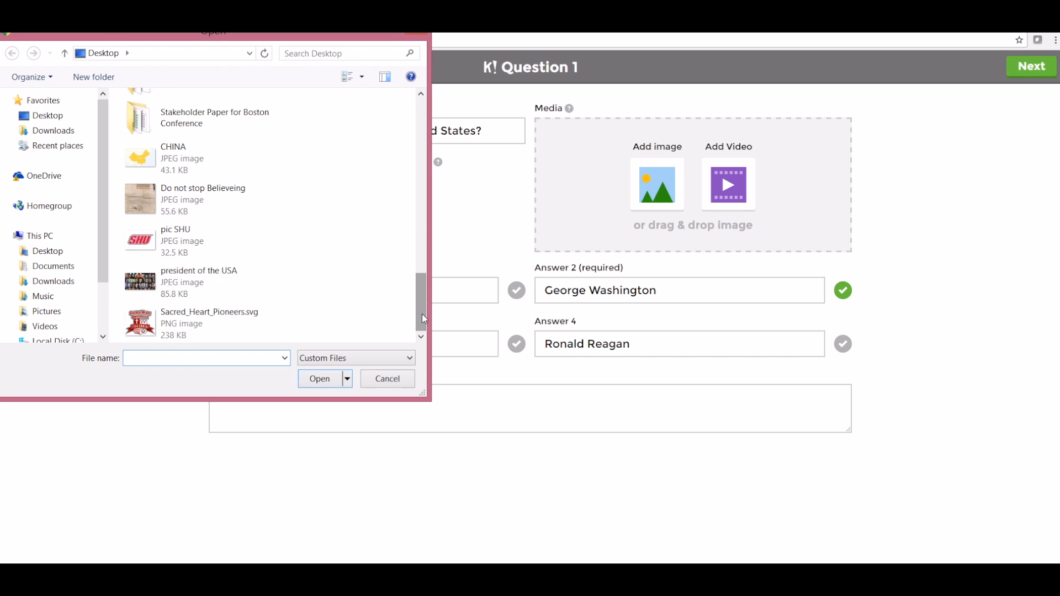
left_click(232, 282)
left_click(328, 381)
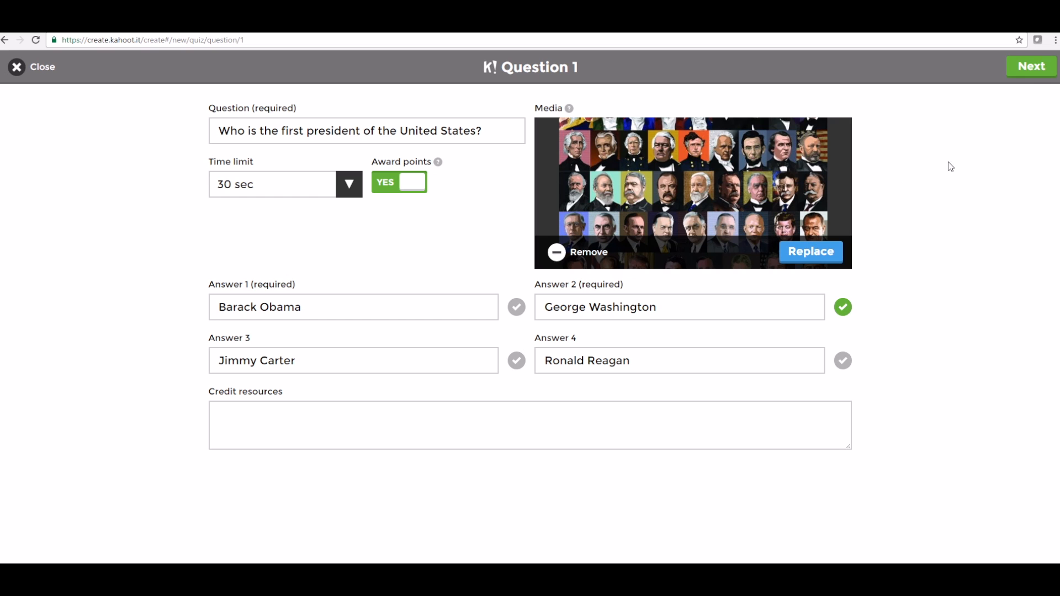
Add a second question, "What is the capital of China?", and set its time limit to 30 sec
left_click(1033, 79)
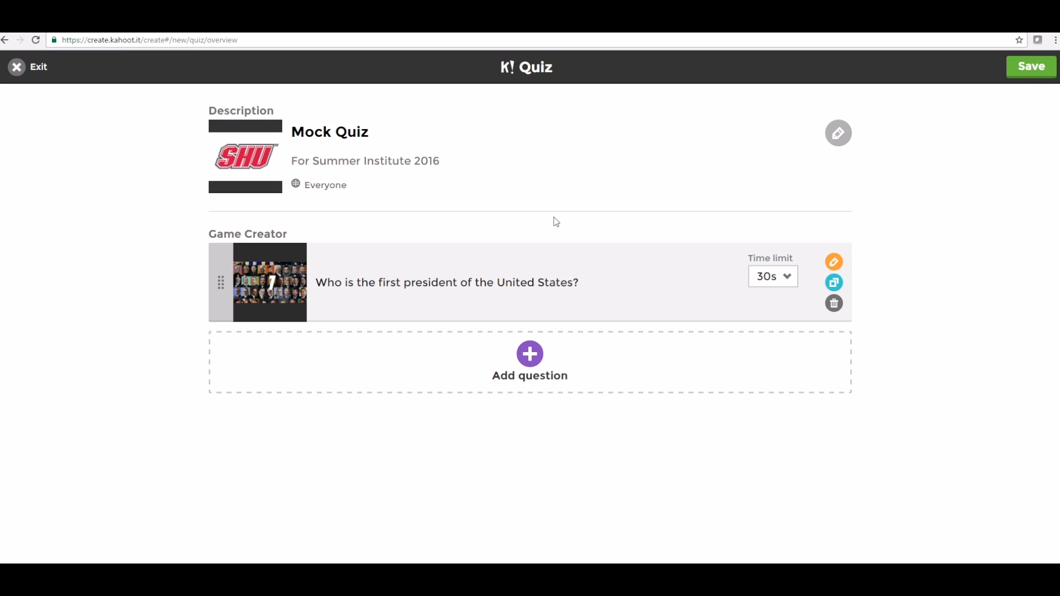
left_click(531, 355)
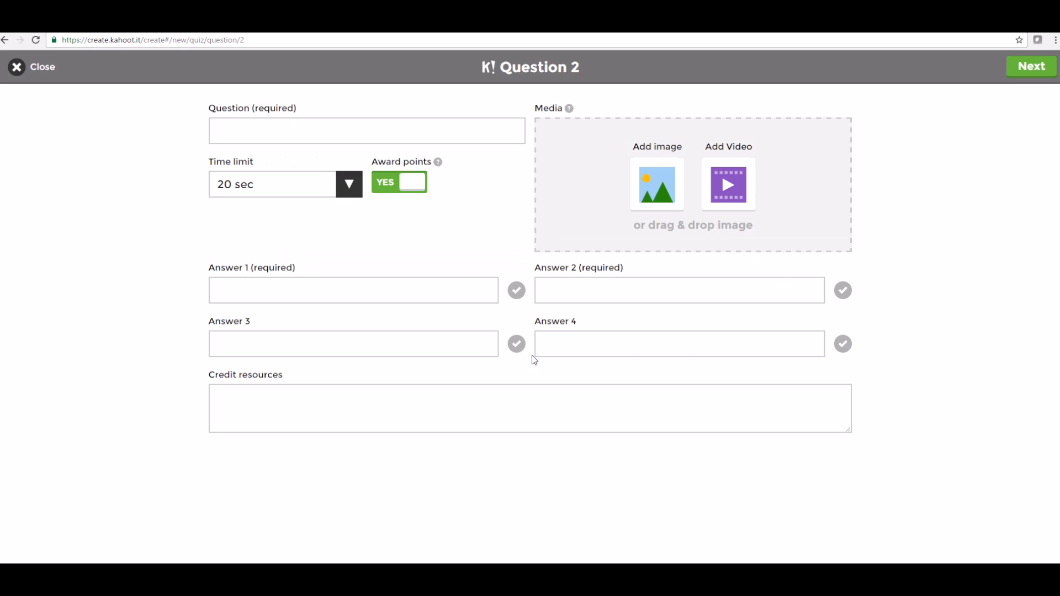
left_click(343, 126)
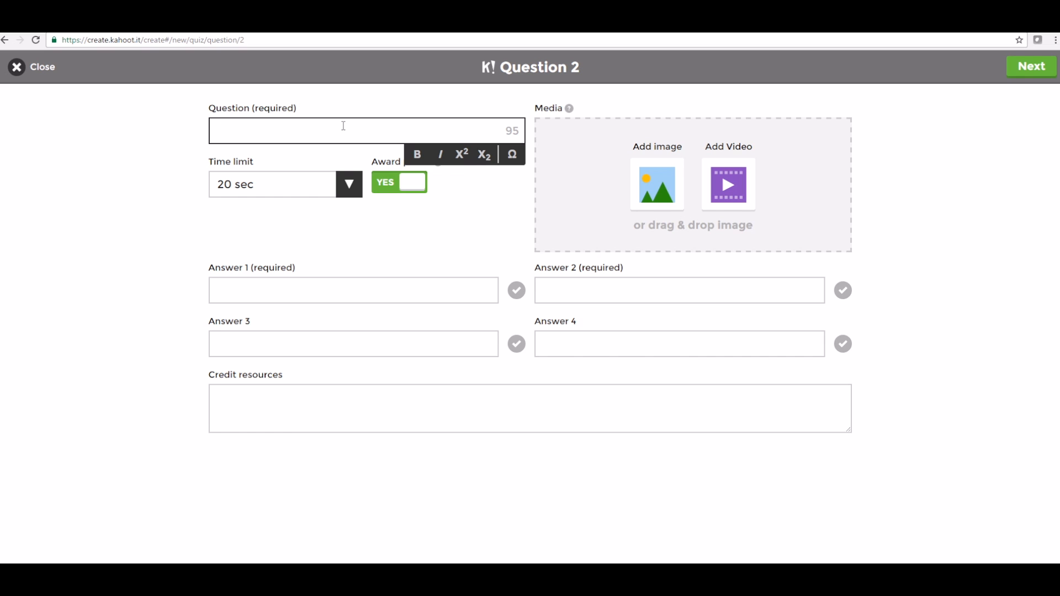
type("What is the capital of China?")
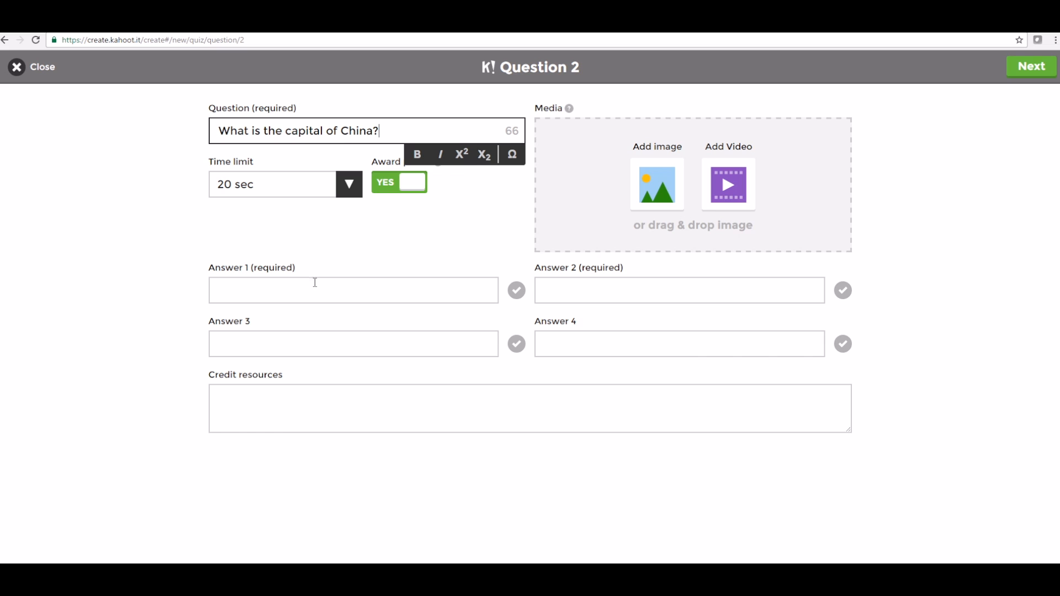
left_click(350, 189)
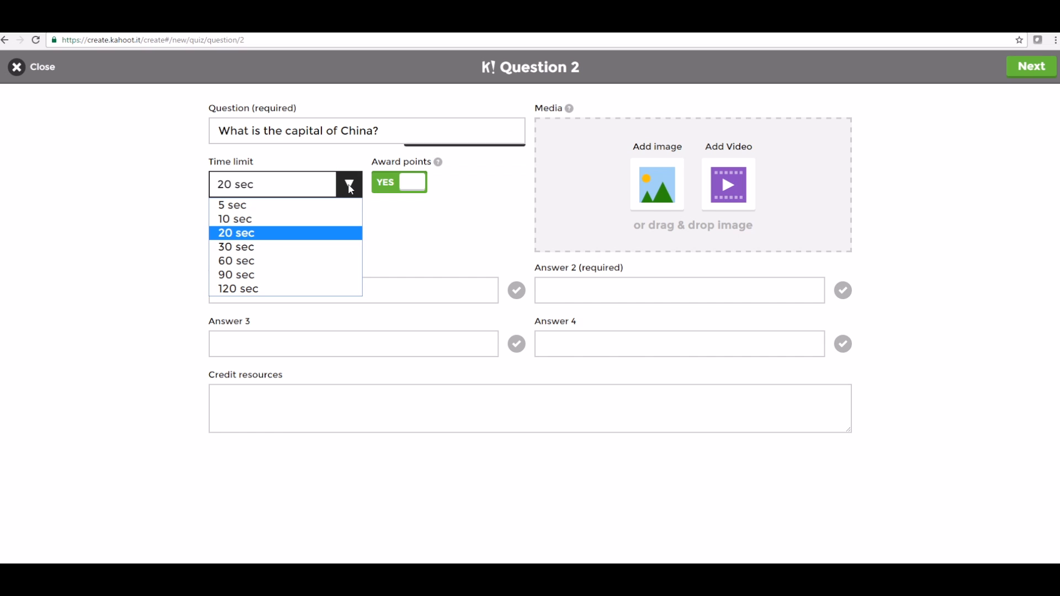
left_click(269, 246)
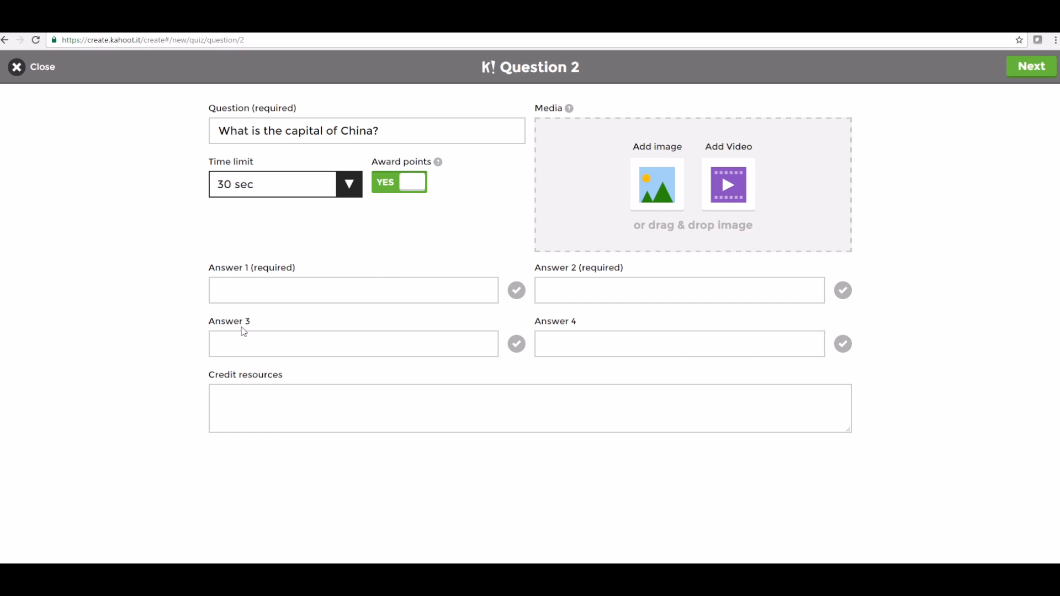
Enter "Paris" as answer 1 and "Tokyo" as answer 2 for the China question
left_click(256, 289)
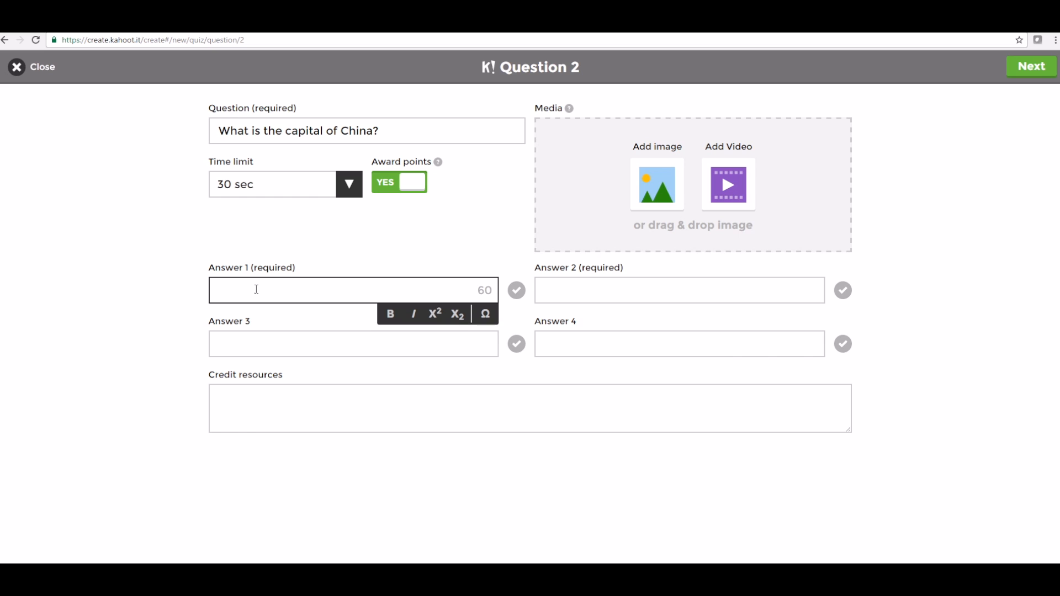
type("Paris")
left_click(557, 288)
type("Tok")
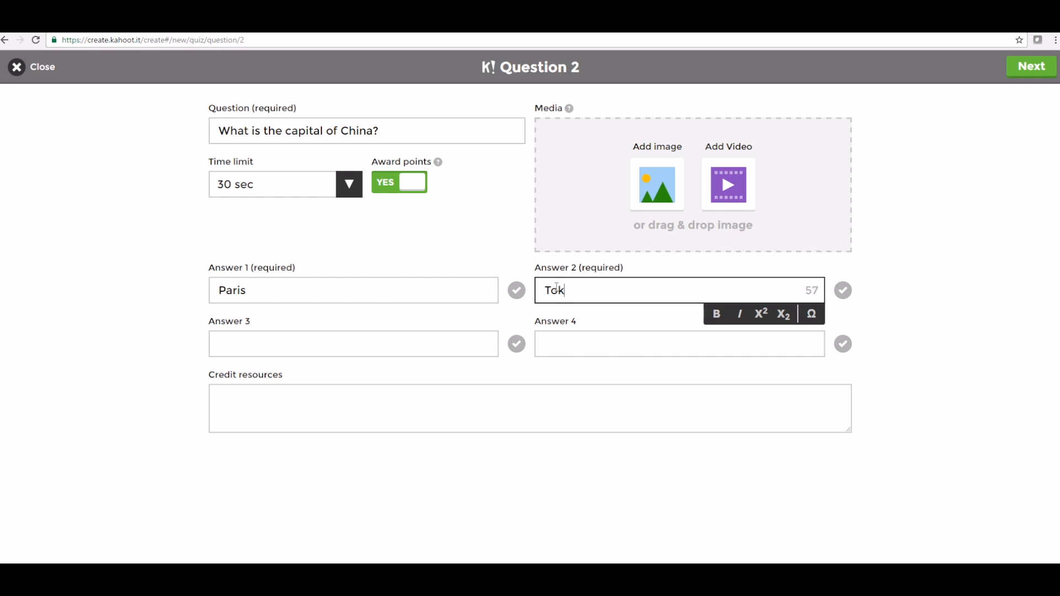
type("yo")
Enter "Dakar" as answer 3 and "Beijing" as answer 4, and mark Beijing as the correct answer
left_click(407, 349)
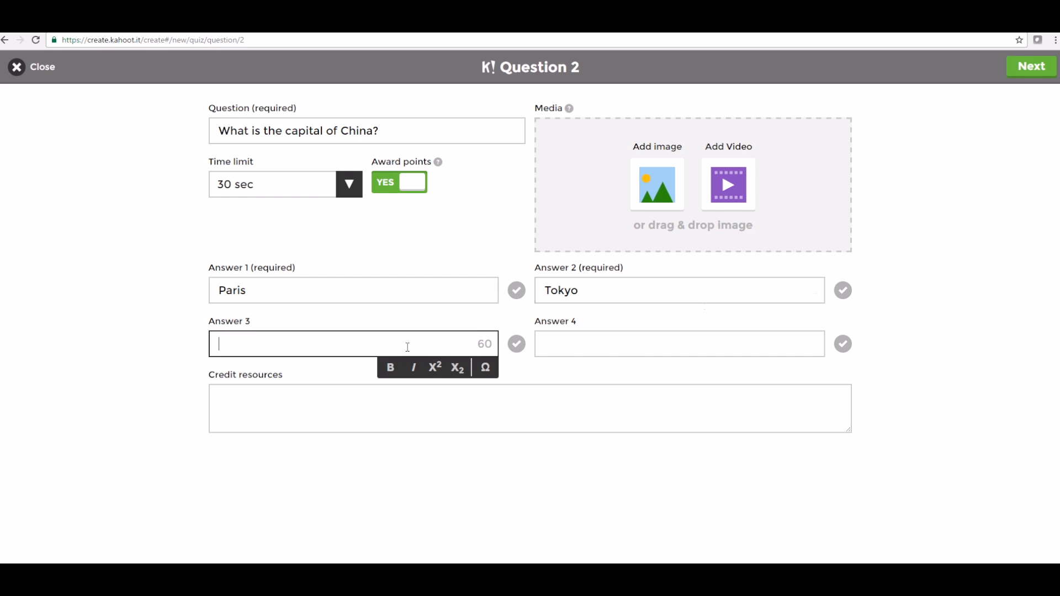
type("Dakar")
left_click(601, 342)
type("B")
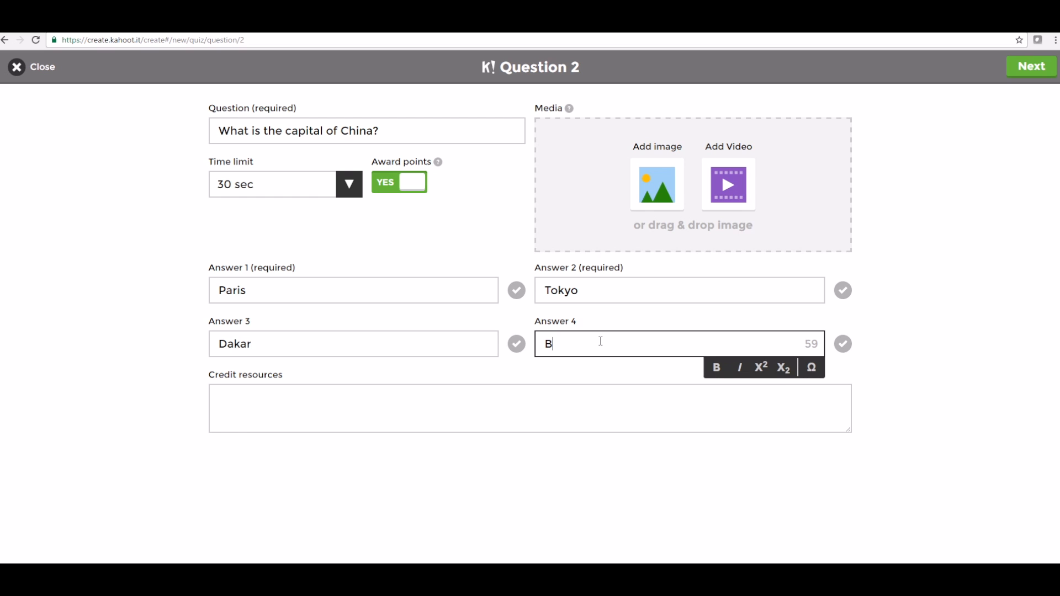
type("eijing")
left_click(844, 350)
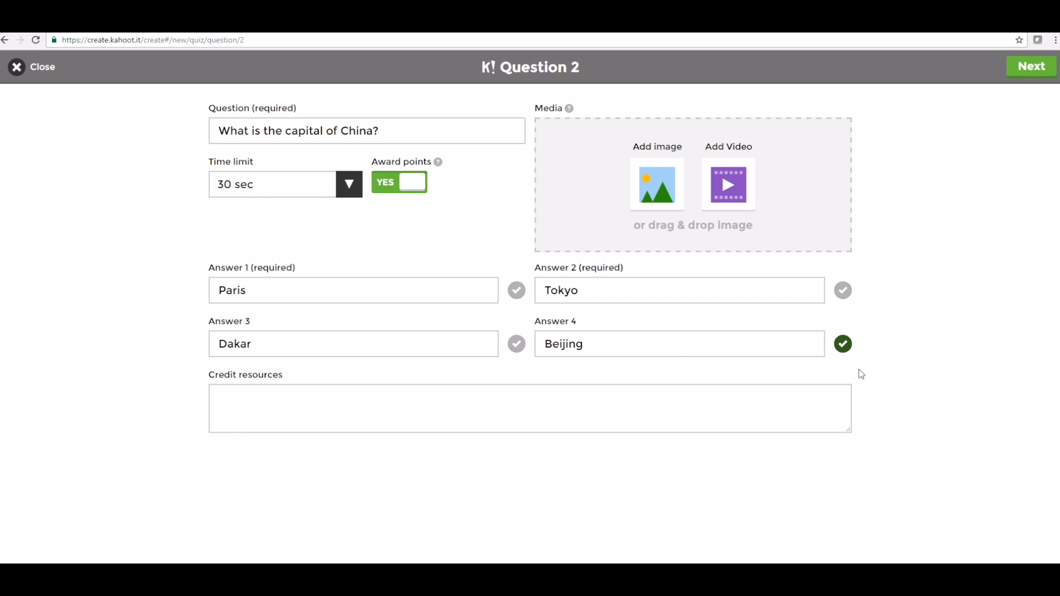
Add the "CHINA" image from the Desktop as the second question's media and return to the quiz overview
left_click(667, 204)
left_click_drag(420, 140, 421, 328)
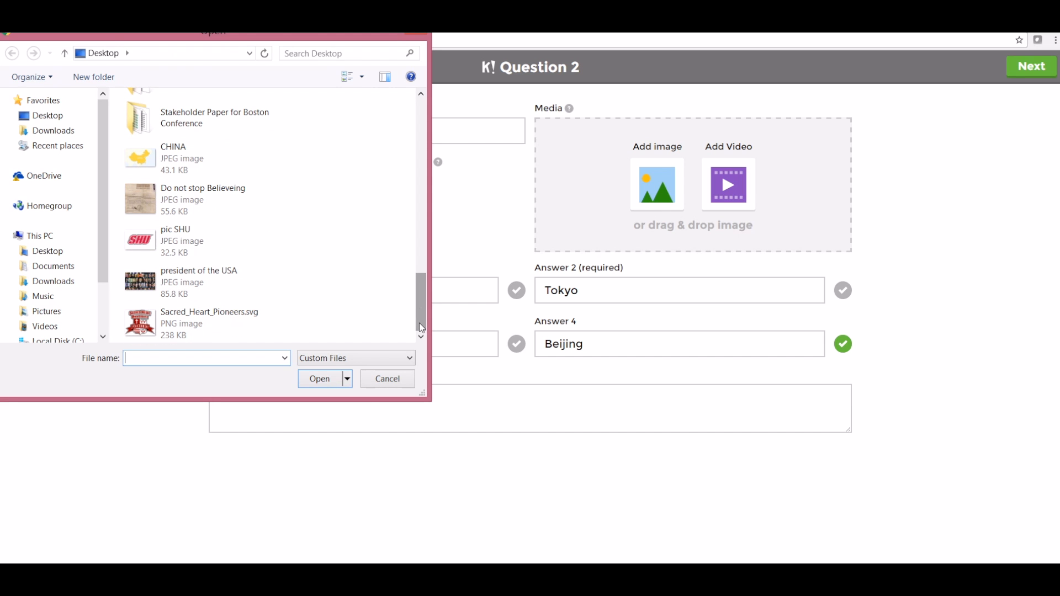
left_click(211, 154)
left_click(318, 381)
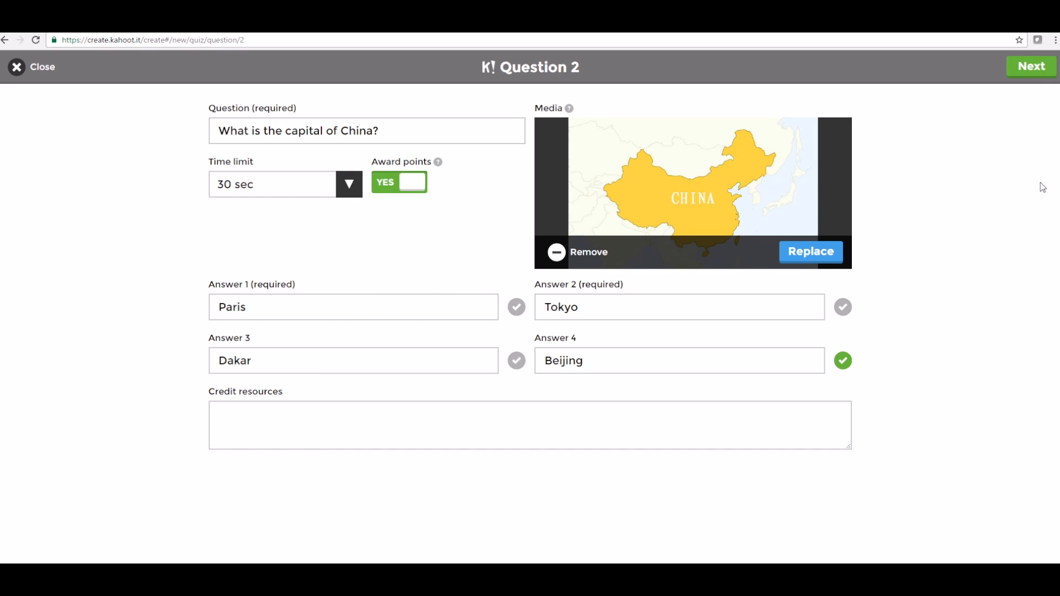
left_click(1039, 76)
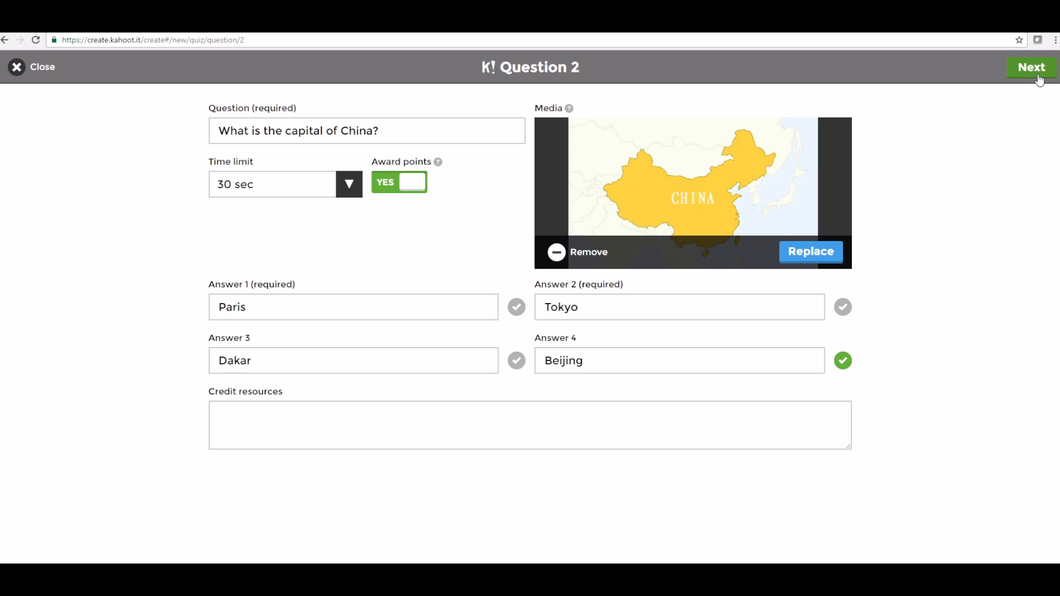
left_click(1039, 80)
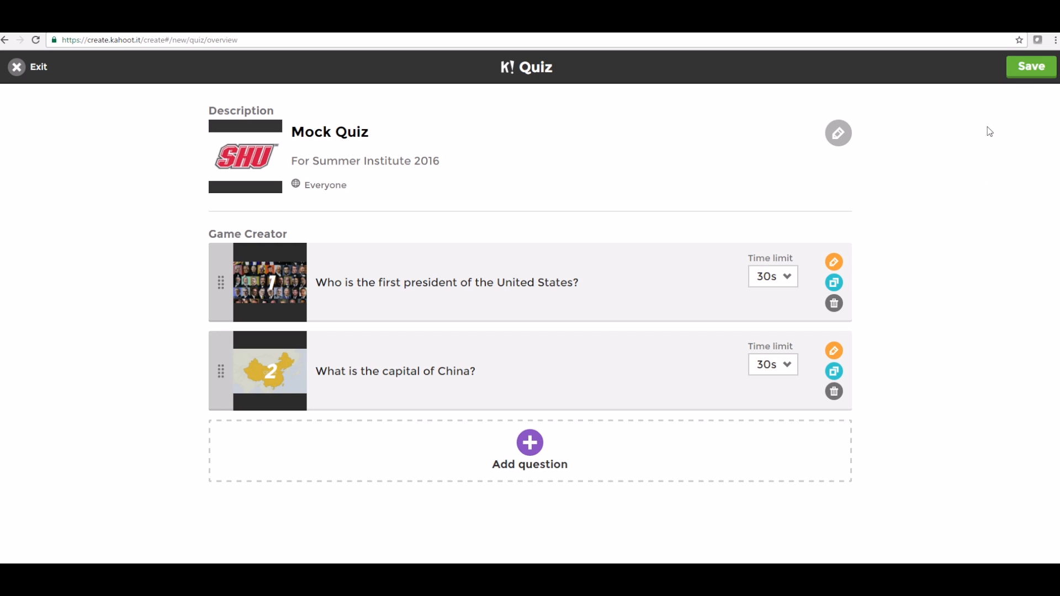
Save the finished quiz and go to Mock Quiz in the list of created kahoots
left_click(1023, 74)
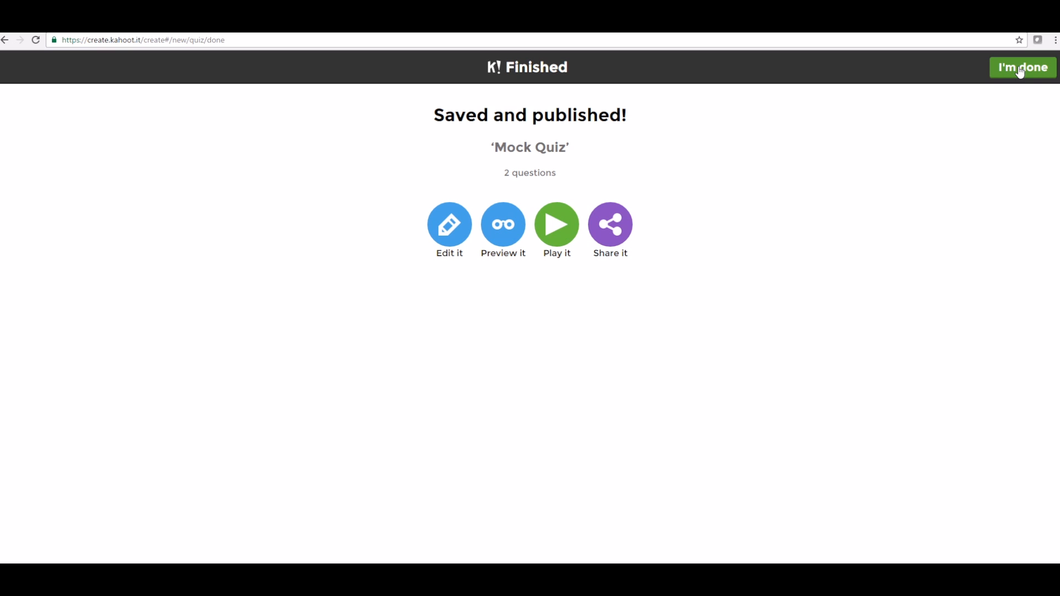
left_click(1020, 68)
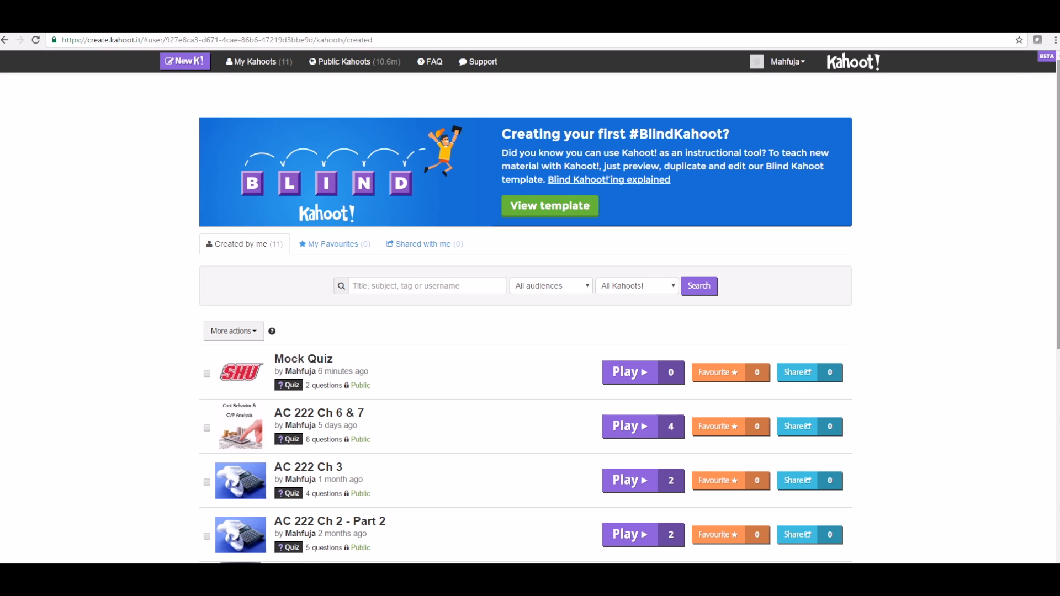
scroll(959, 154, "down", 1)
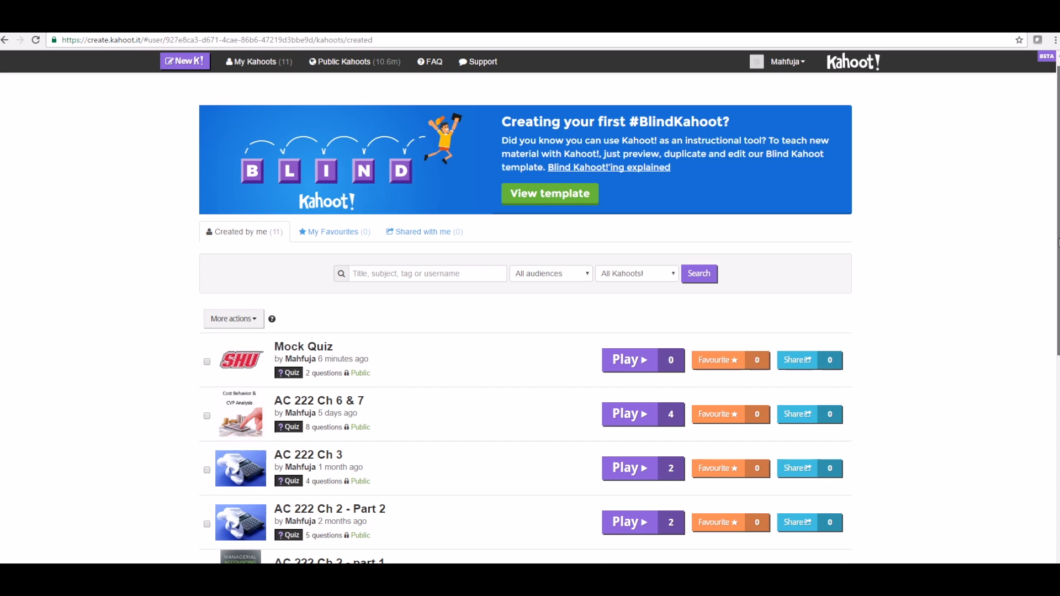
scroll(430, 372, "down", 1)
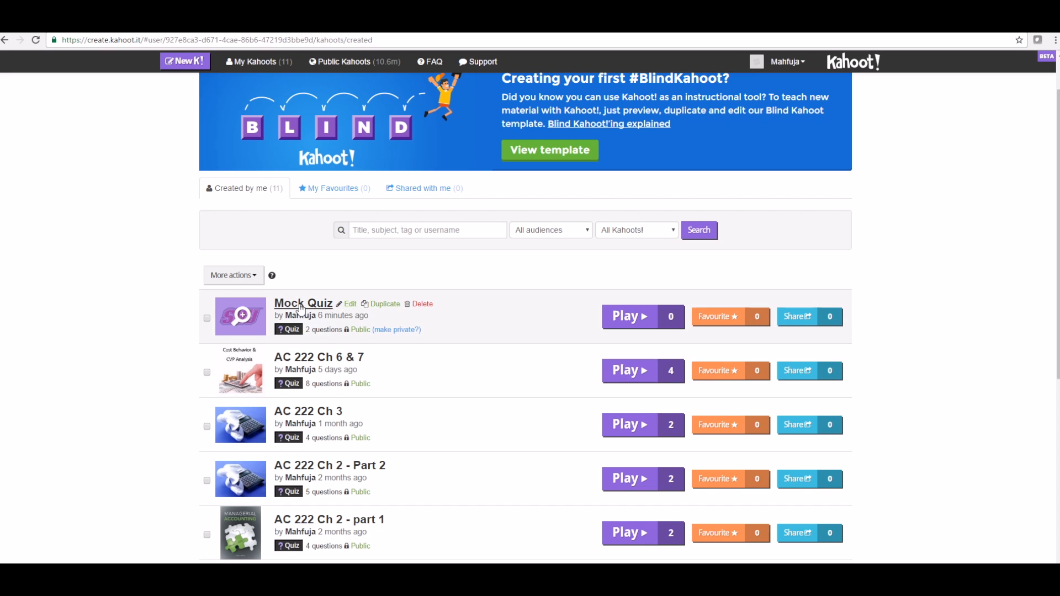